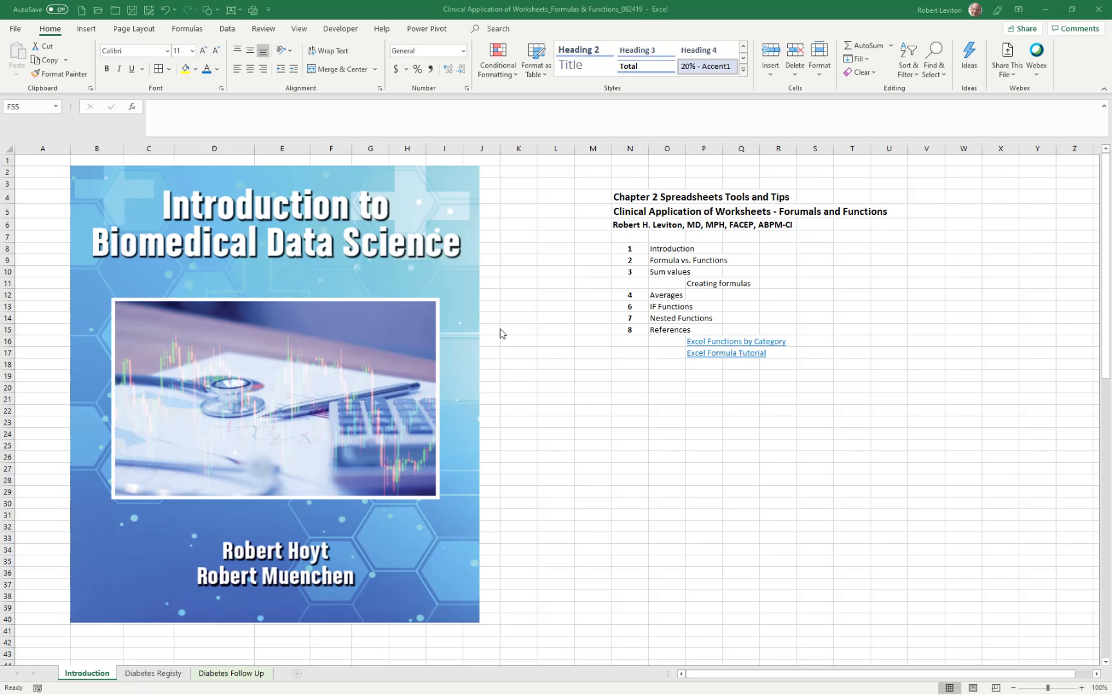
Step: Bring up the Excel functions (by category) reference page and the Formula tutorial template page for viewing
drag(0, 193, 340, 45)
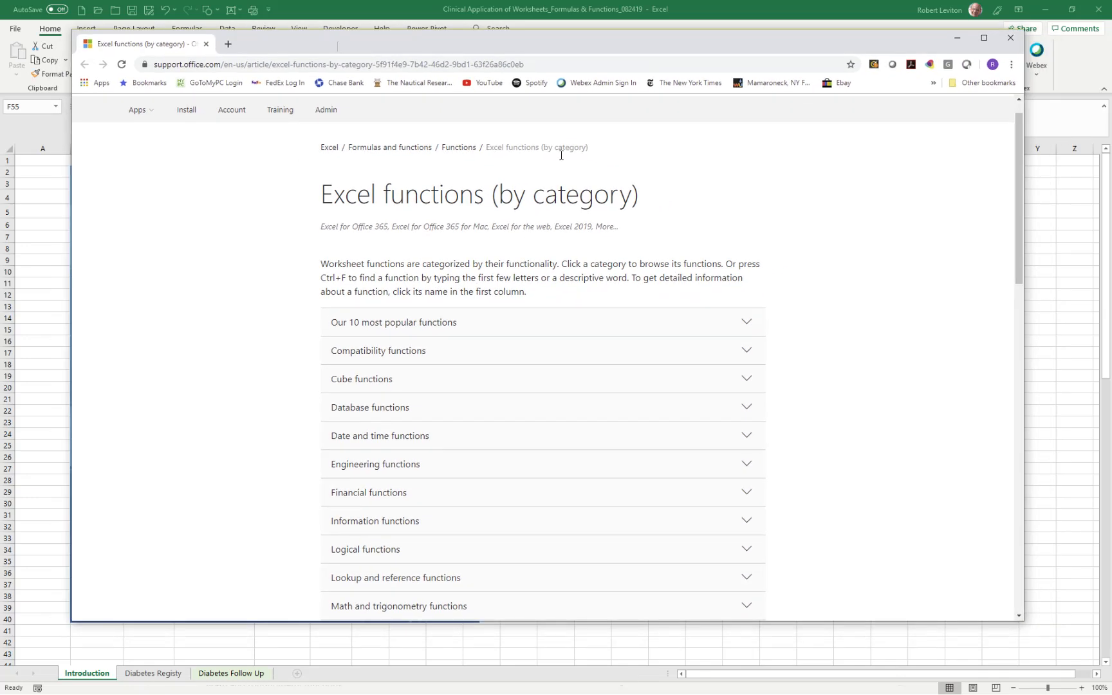
scroll(796, 253, up, 1)
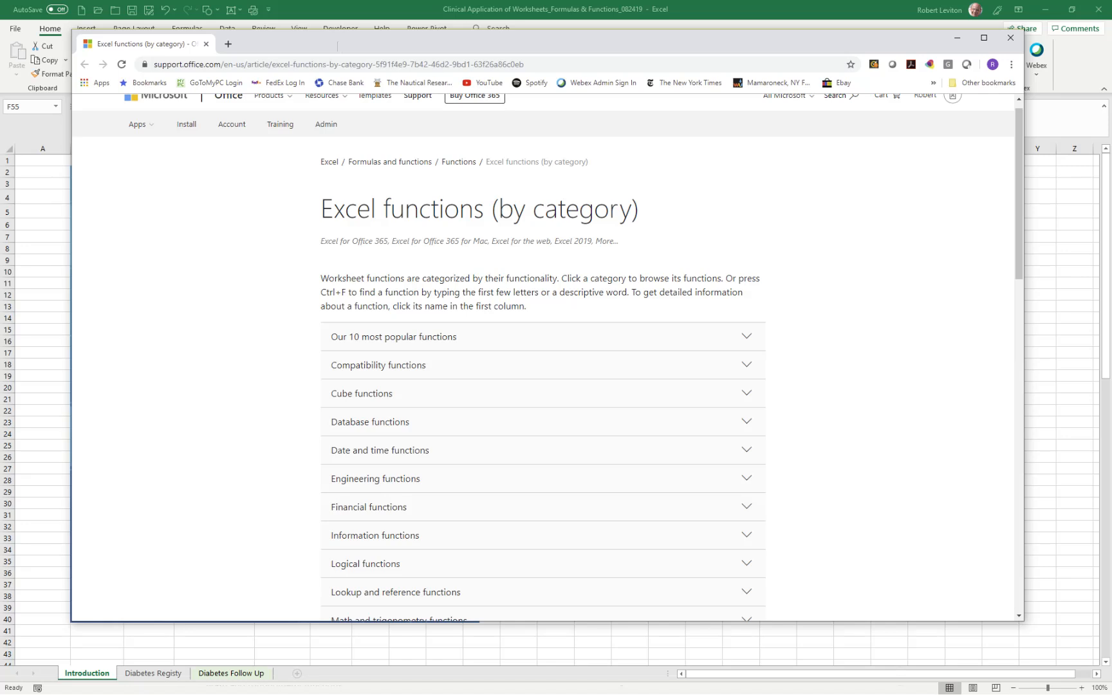
drag(0, 186, 538, 35)
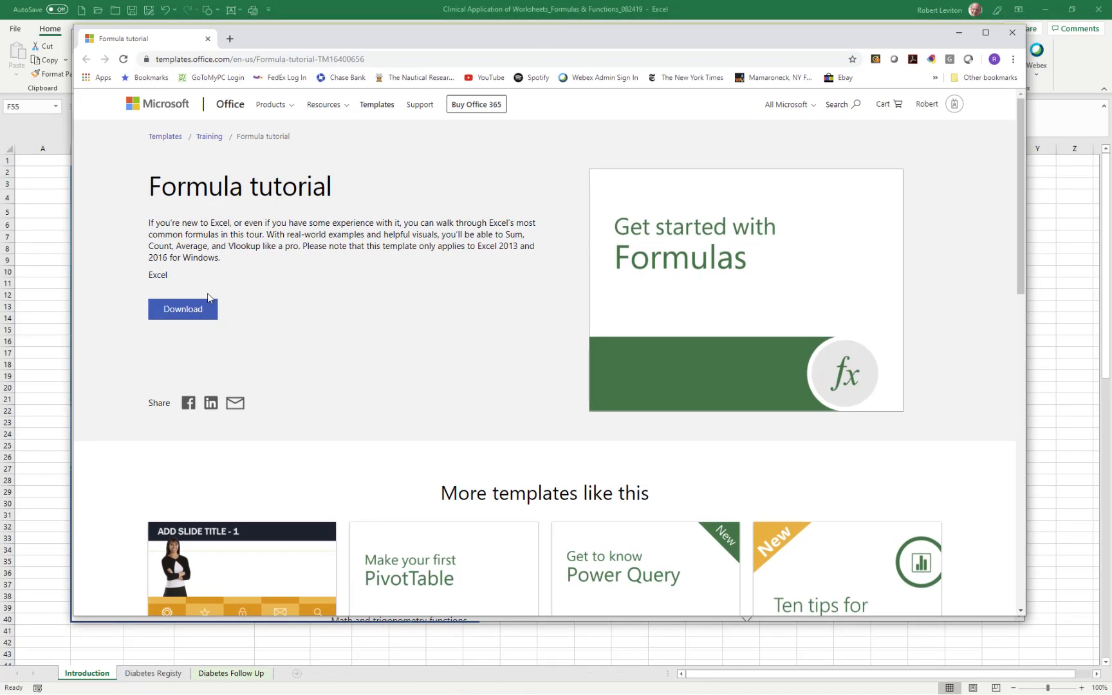
Step: Look over the Excel Formula Tutorial workbook, including its Introduction to Functions sheet, and minimize it with the two reference web pages
drag(0, 309, 678, 31)
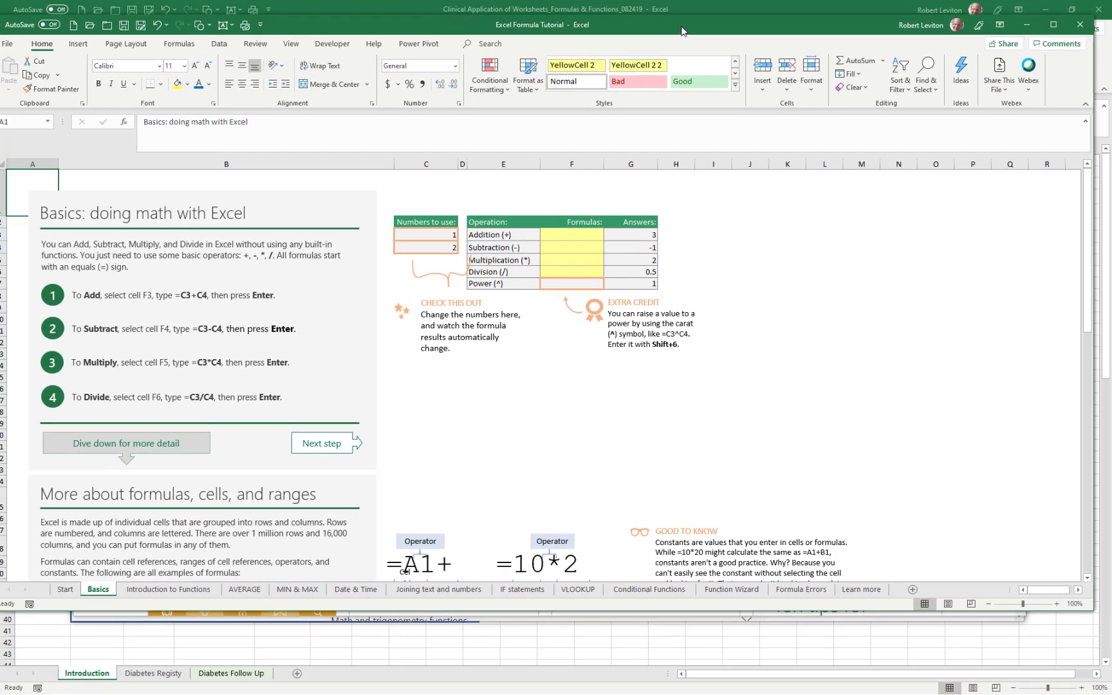
click(1062, 25)
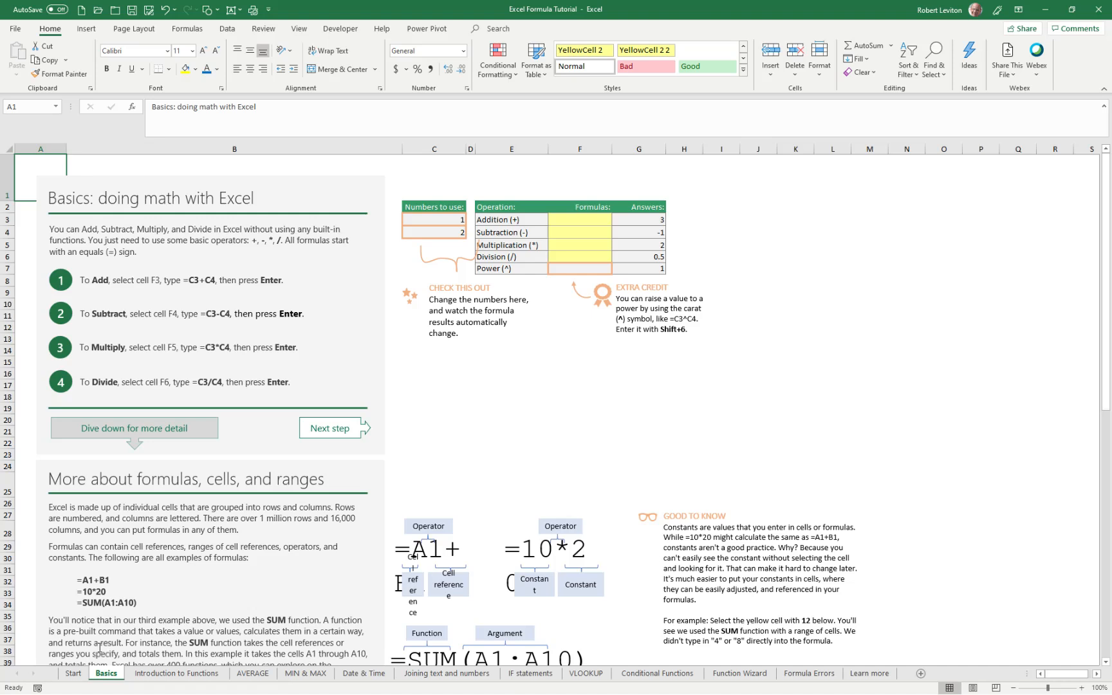
click(155, 679)
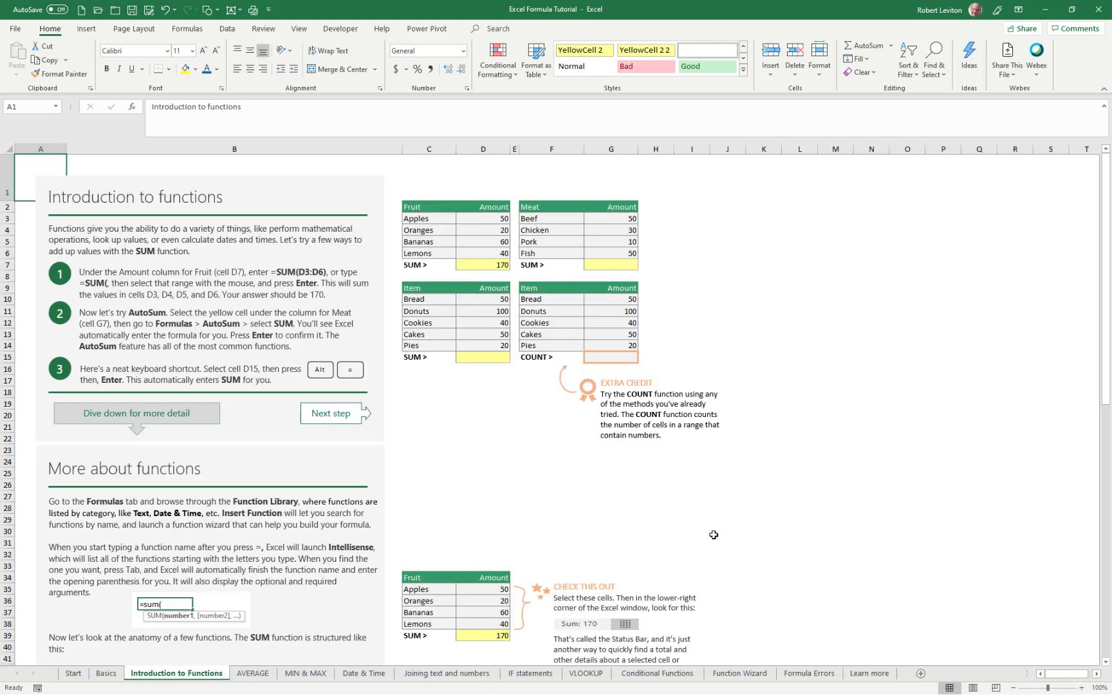
click(1045, 9)
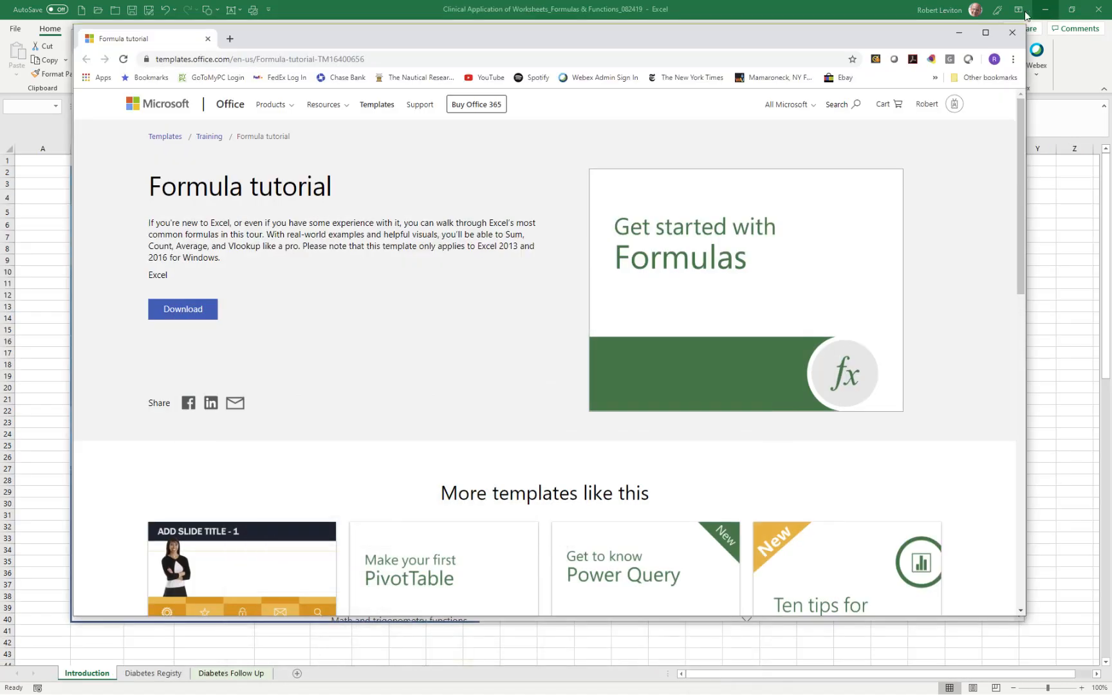
click(961, 34)
click(960, 36)
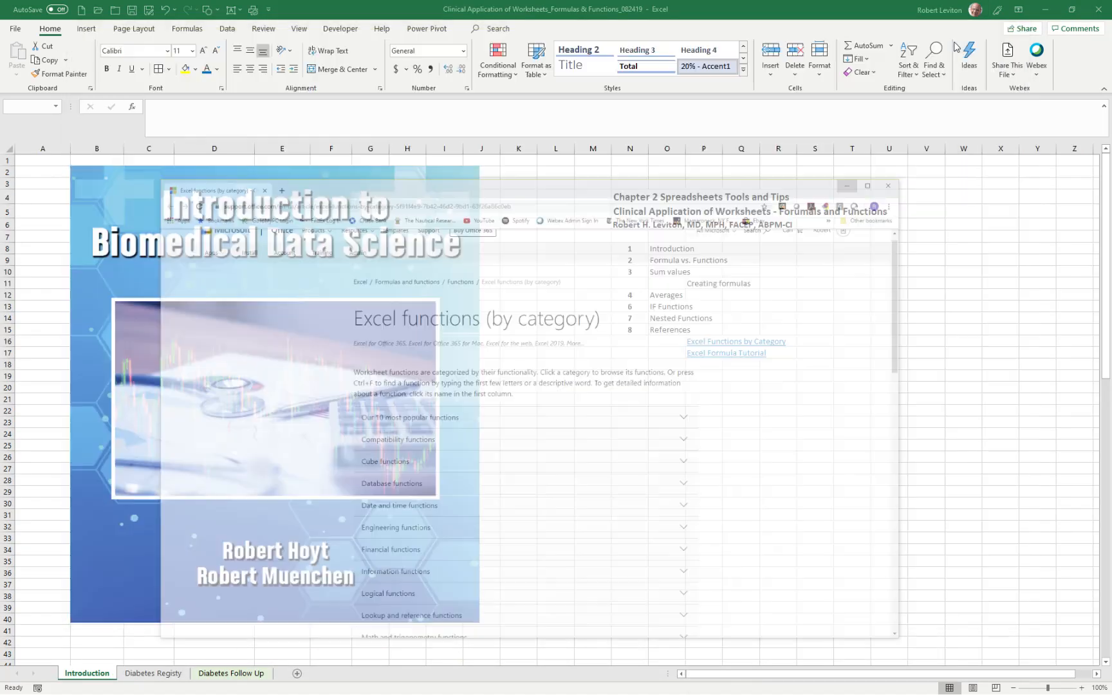
Step: Enter =(B49+B50+B51+B52+B53+B54+) in B55, the TOTAL Days cell of the FORMULA table on the Introduction sheet
drag(1105, 186, 1109, 406)
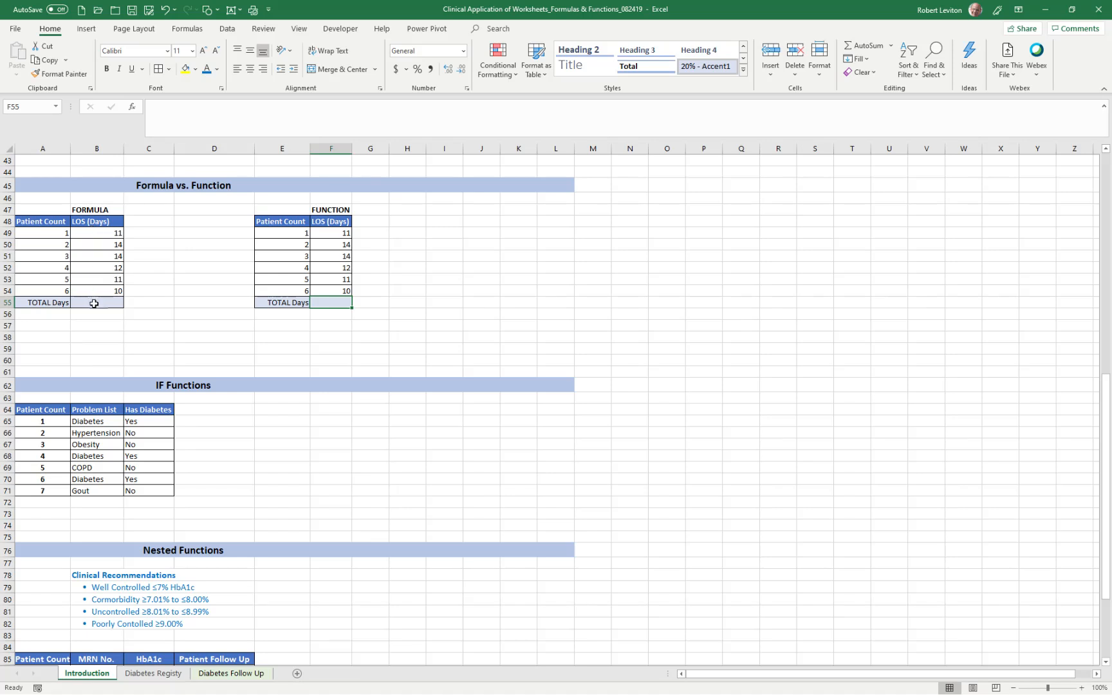
click(94, 303)
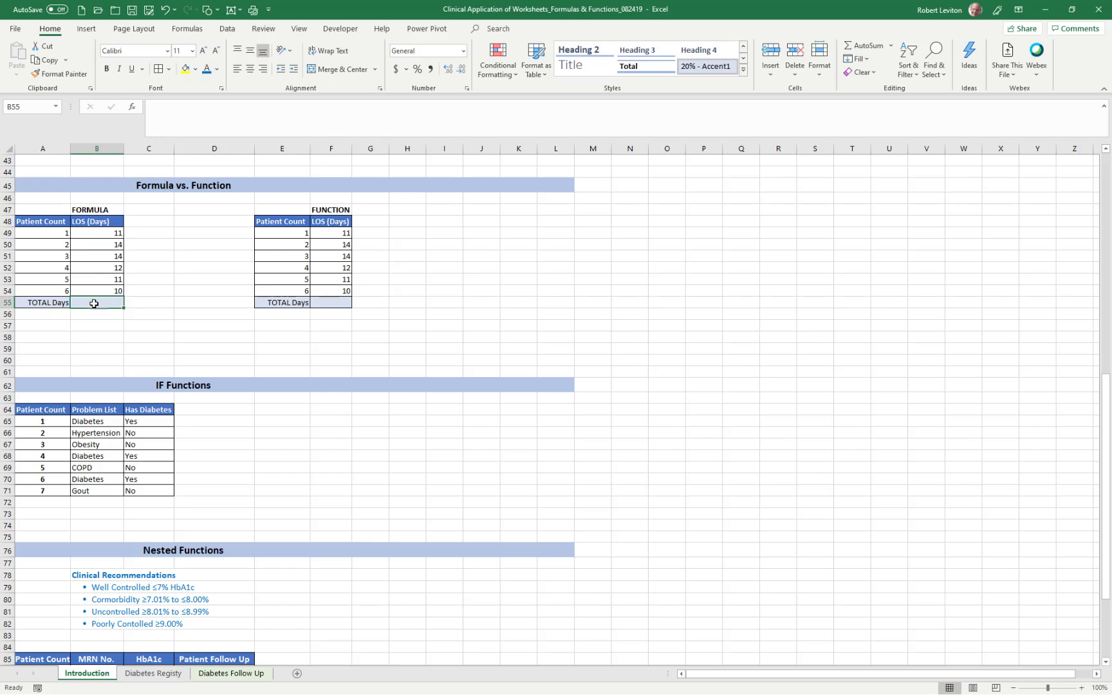
text(=)
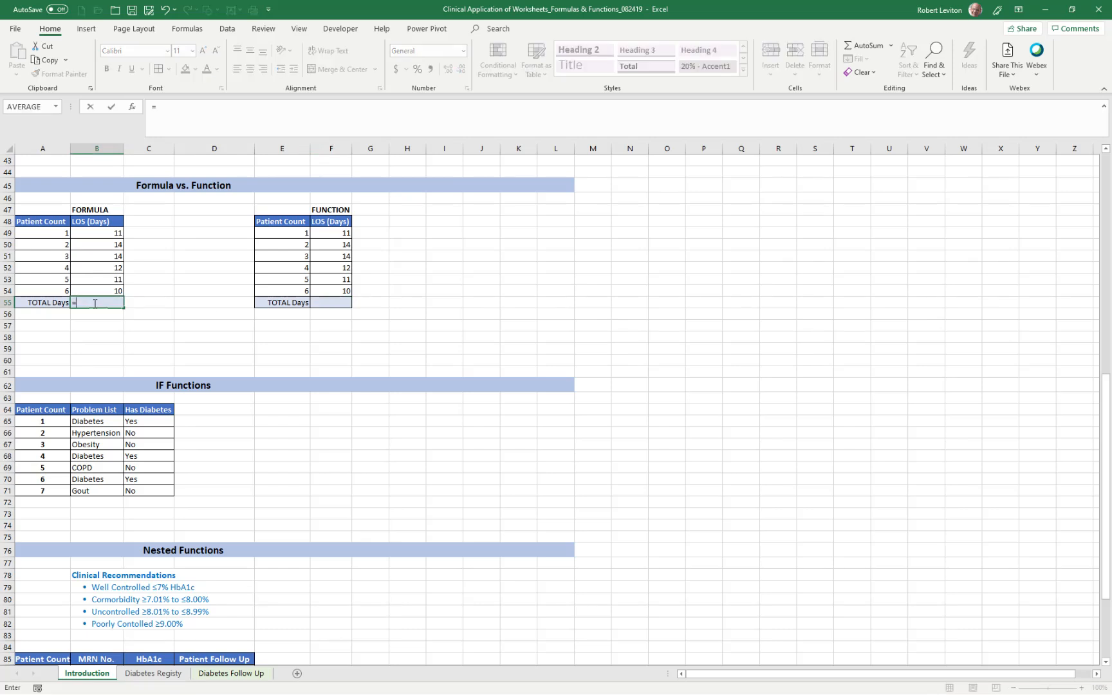
text(()
click(104, 233)
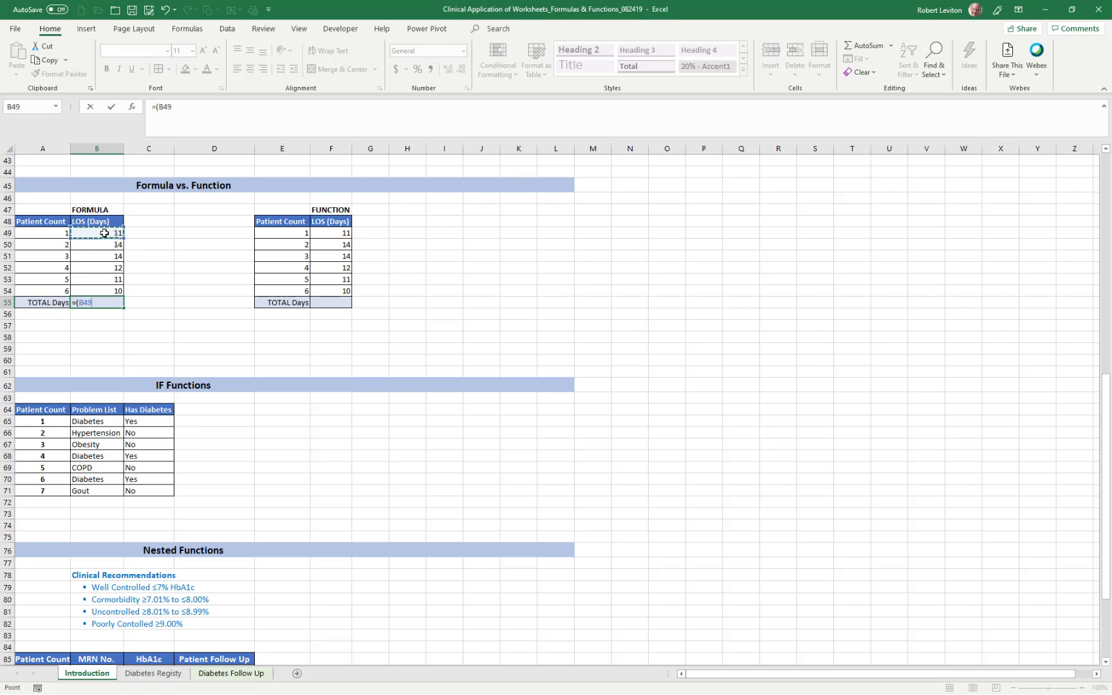
text(+)
click(100, 244)
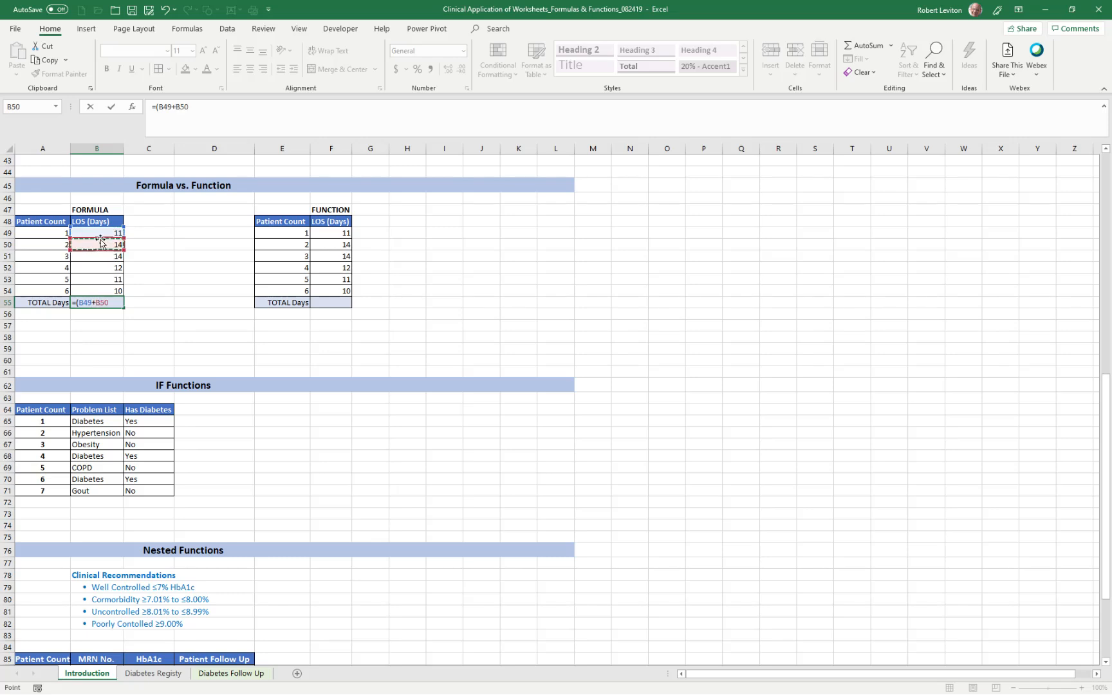
text(+)
click(98, 258)
text(+)
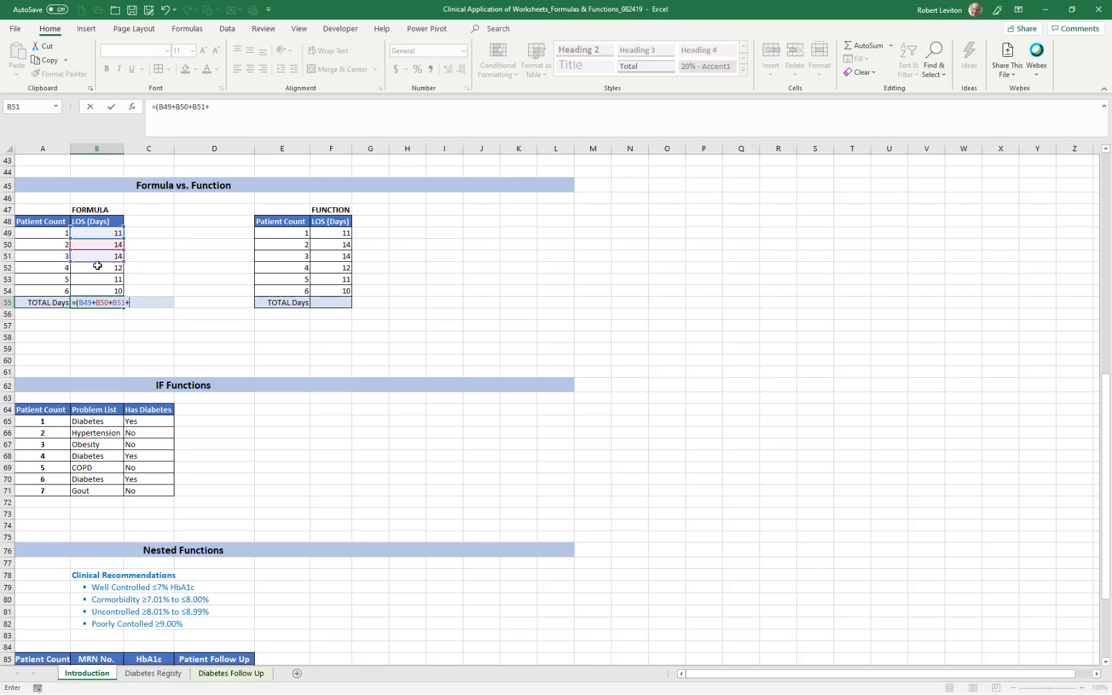
click(93, 268)
text(+)
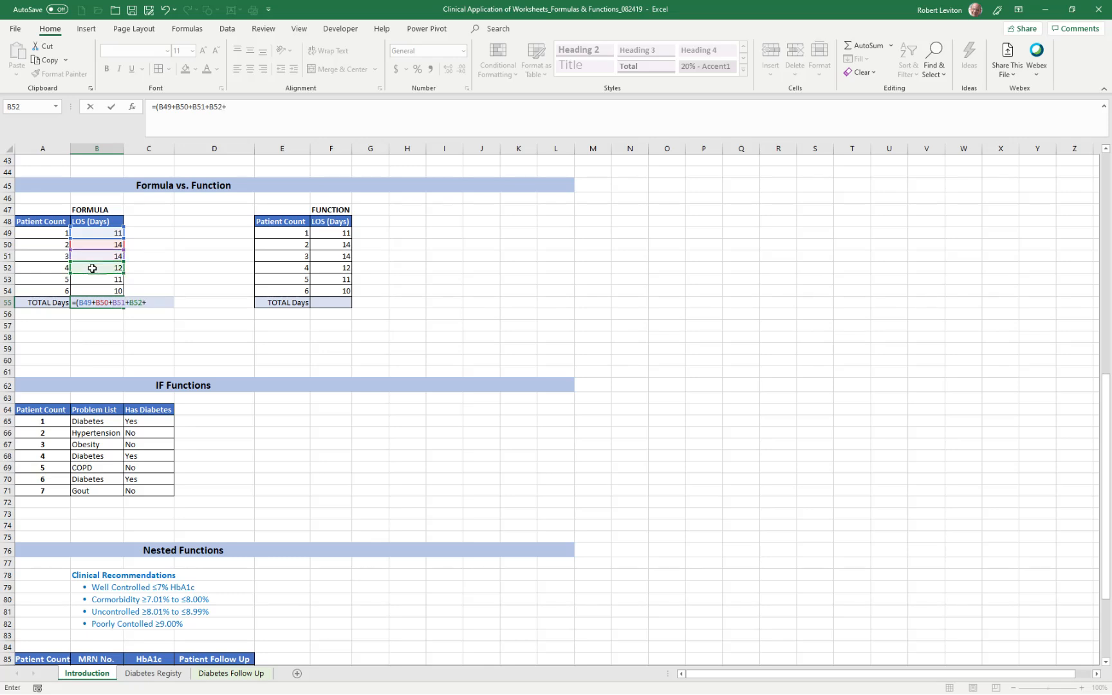
click(95, 279)
text(+)
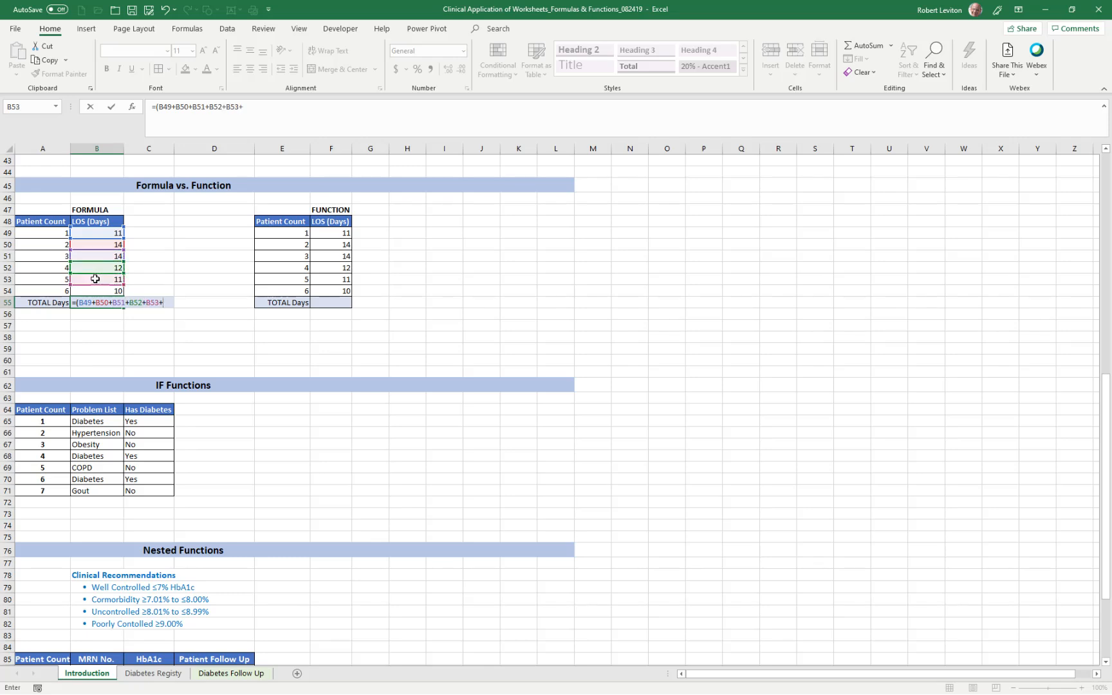
click(95, 291)
text(+)
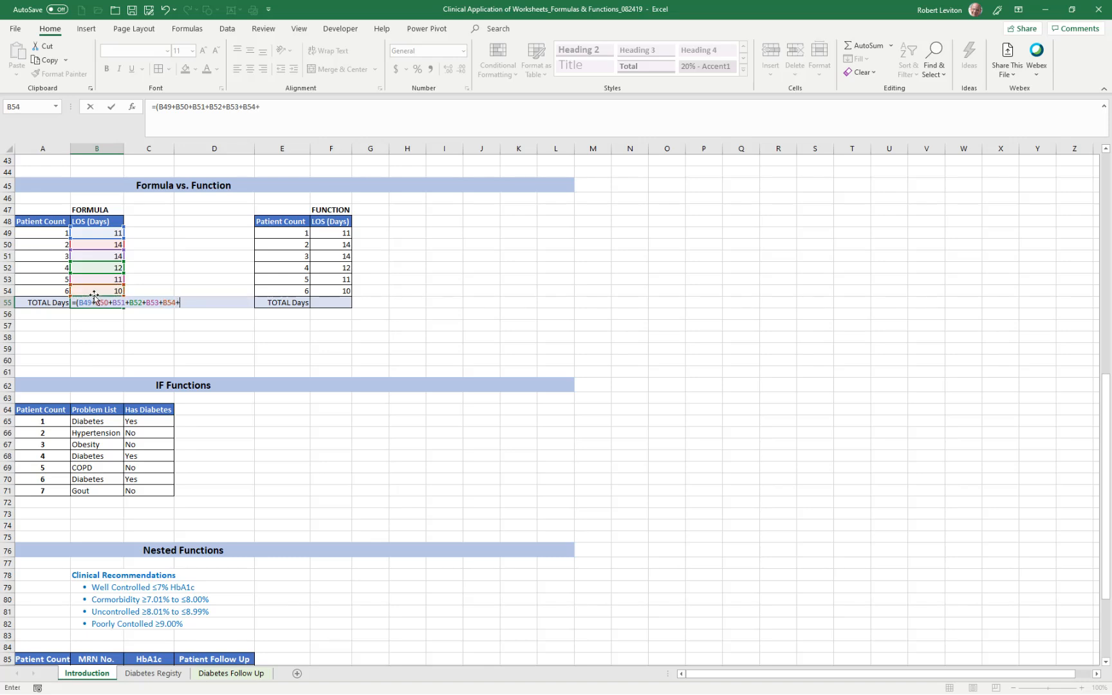
click(279, 108)
text())
key(Return)
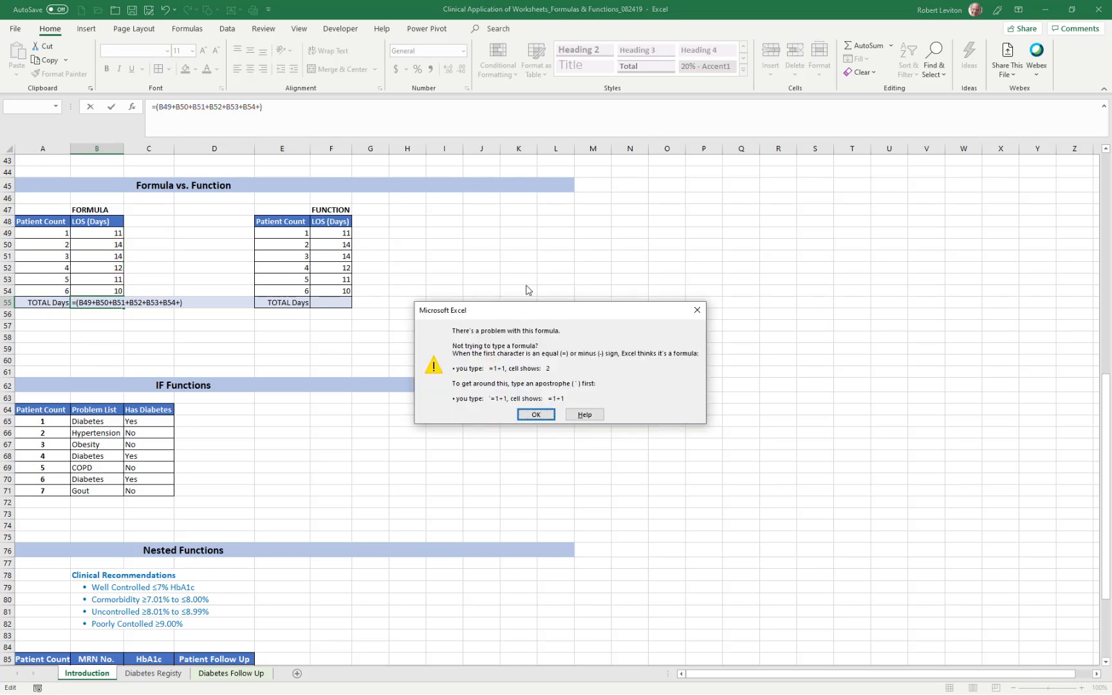
Step: Dismiss the formula error and correct B55 to =(B49+B50+B51+B52+B53+B54) by removing the stray plus sign
drag(531, 310, 334, 132)
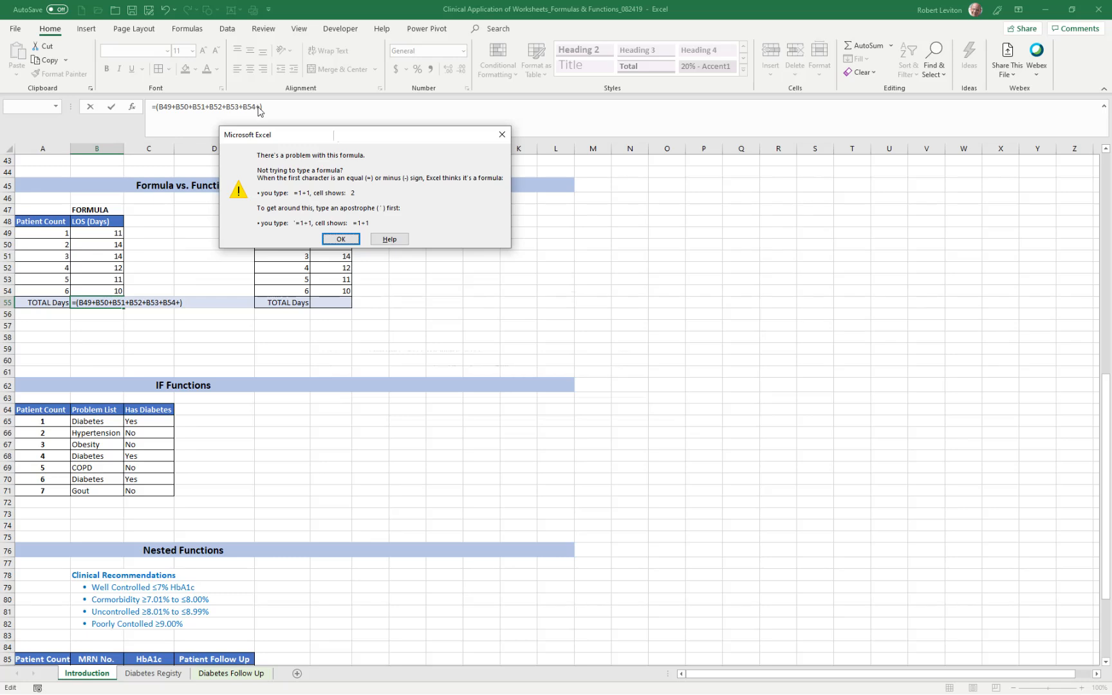
click(341, 239)
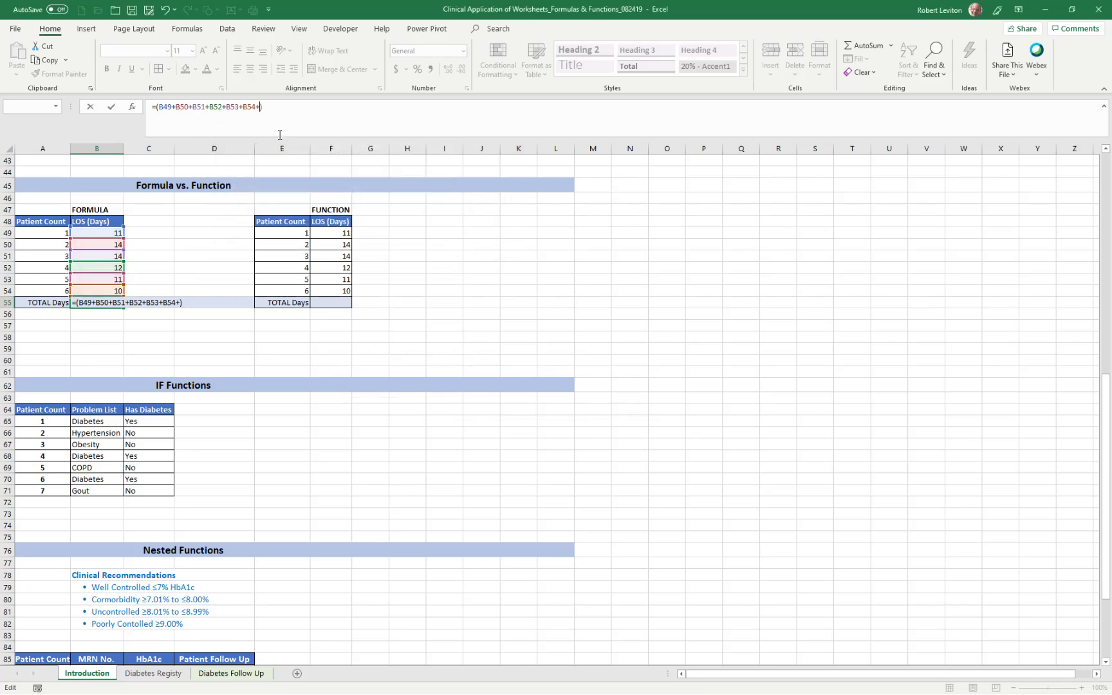
key(BackSpace)
key(Return)
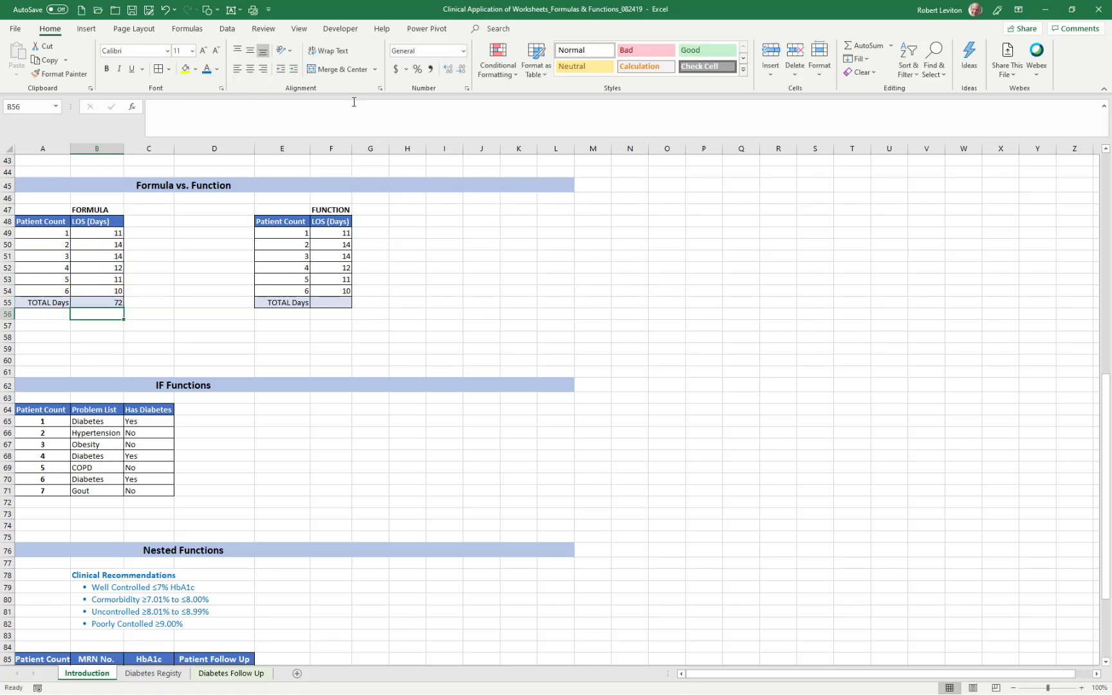
click(121, 302)
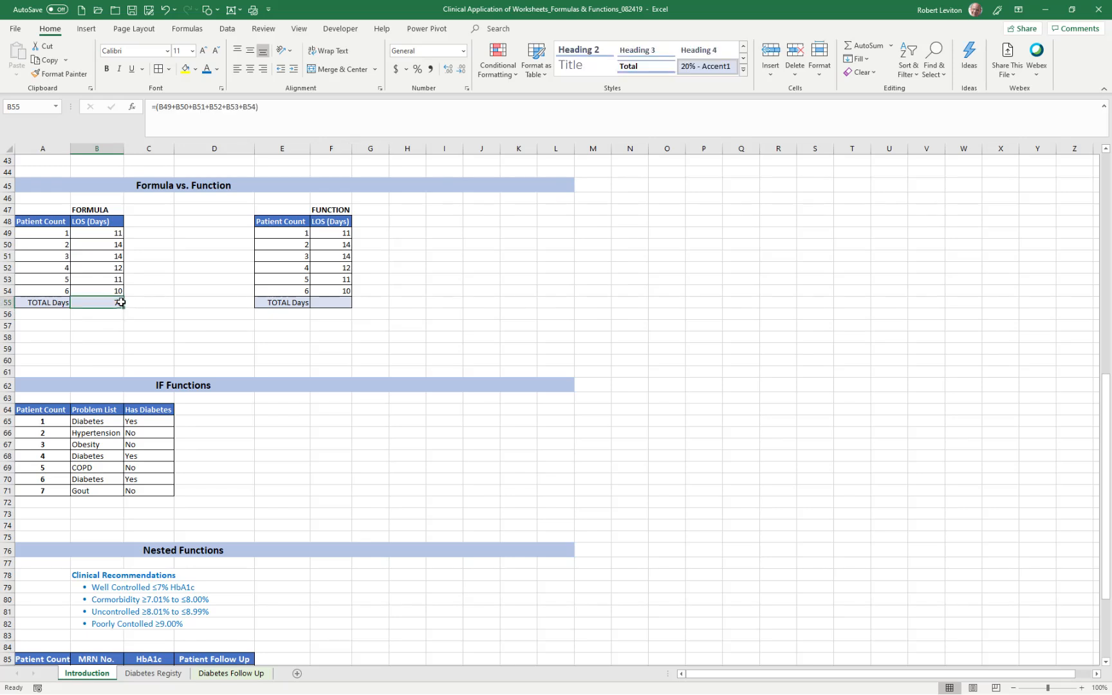
Step: Enter =SUM(F49:F54) in F55, the TOTAL Days cell of the FUNCTION table
click(336, 302)
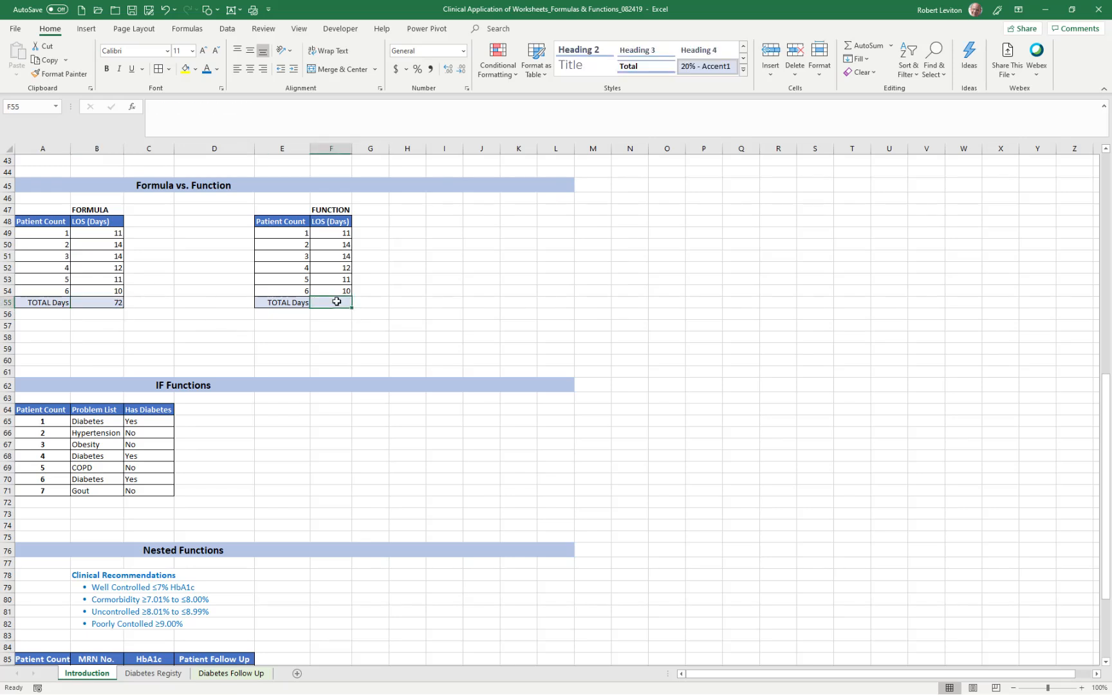
text(=)
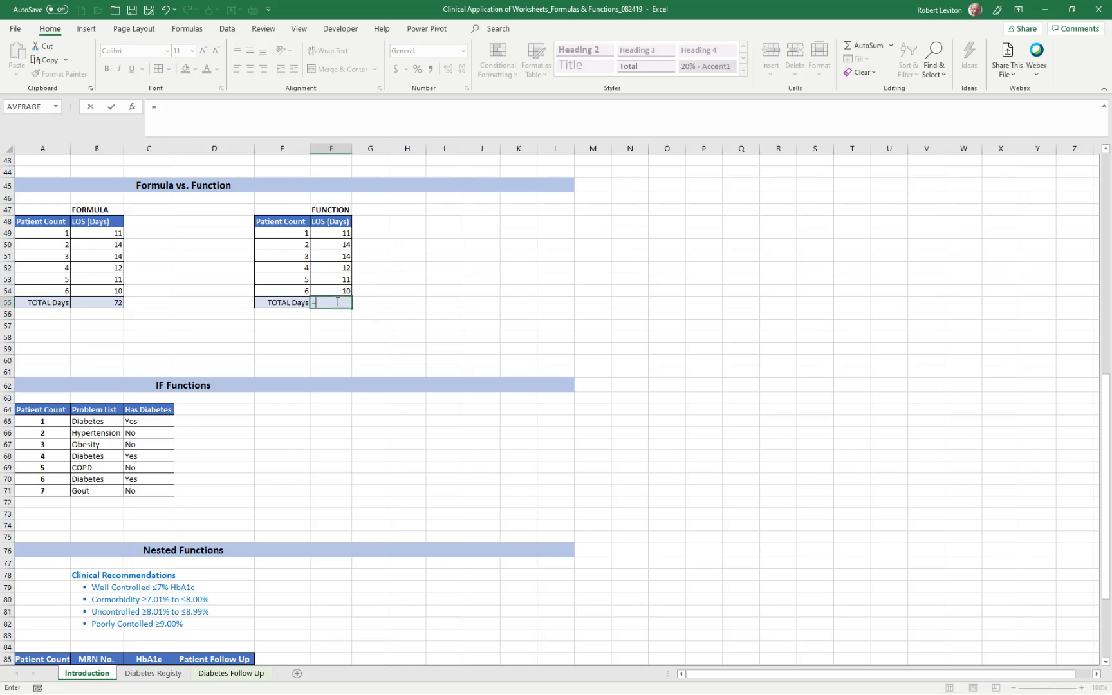
text(SUM)
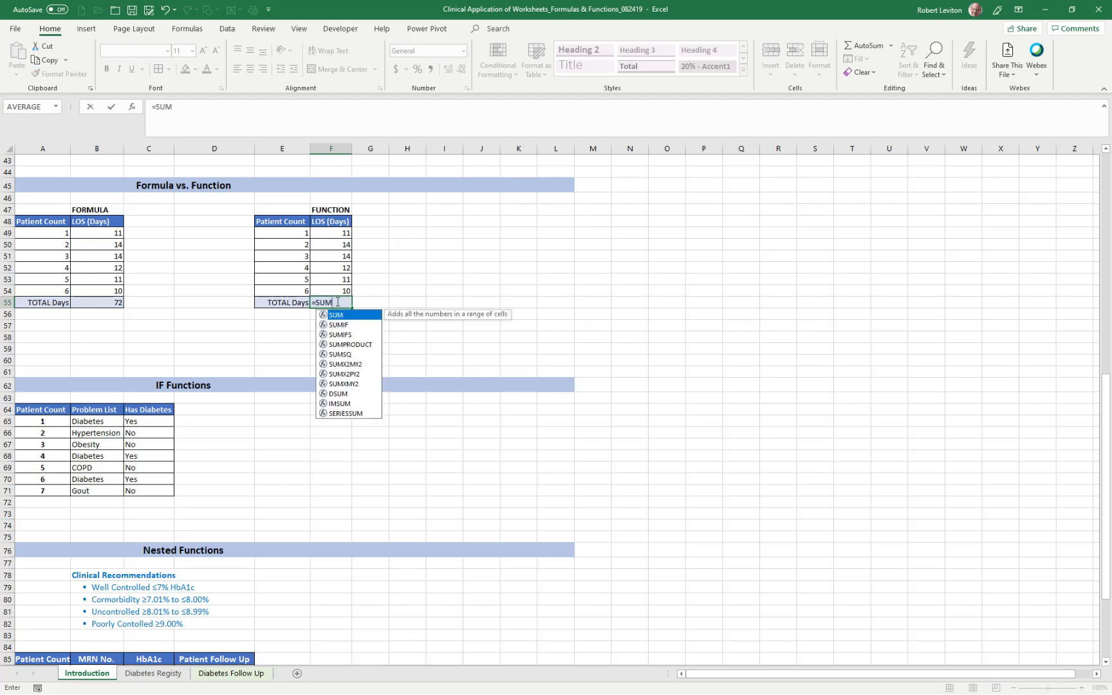
text(()
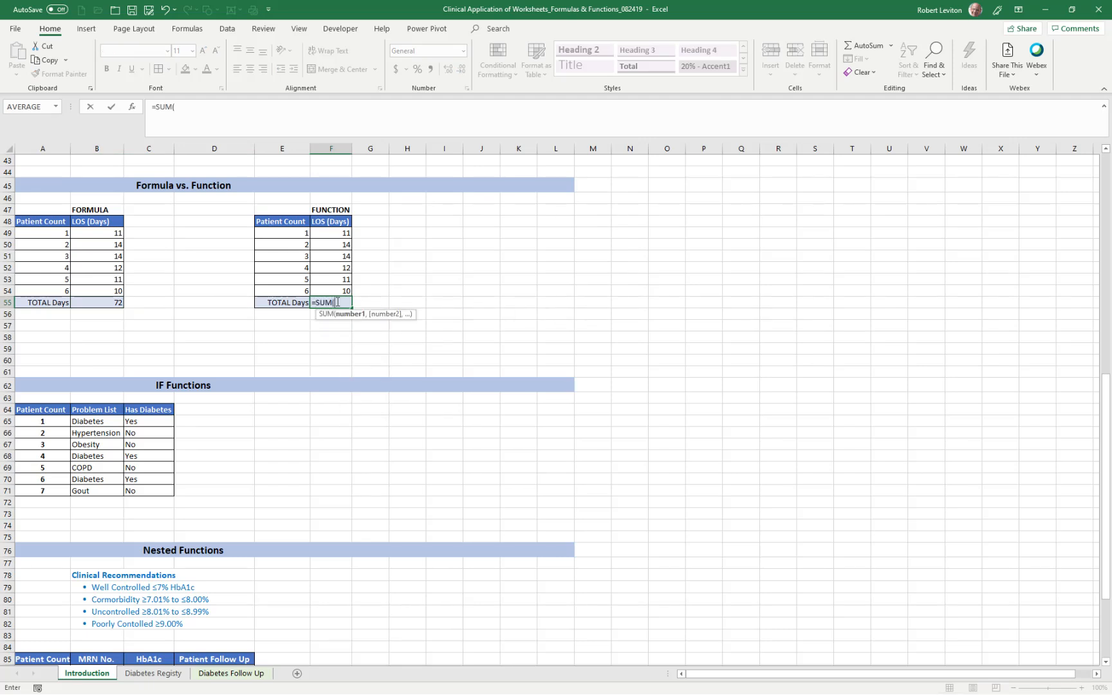
drag(335, 233, 336, 290)
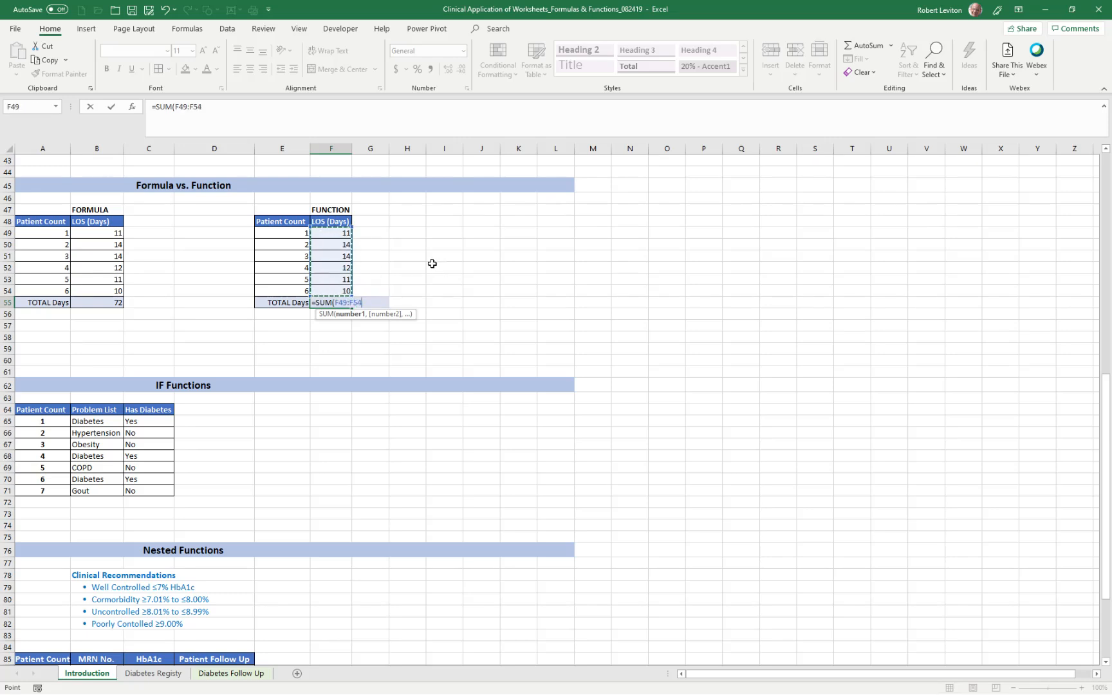
text())
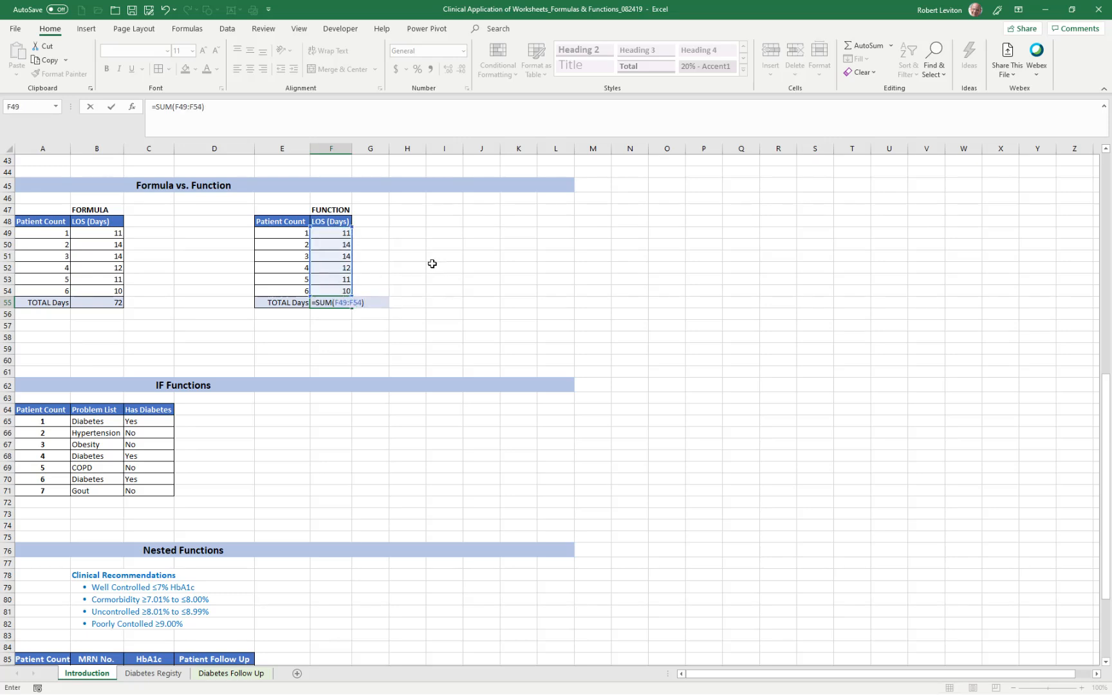
drag(210, 108, 135, 109)
click(260, 107)
key(Return)
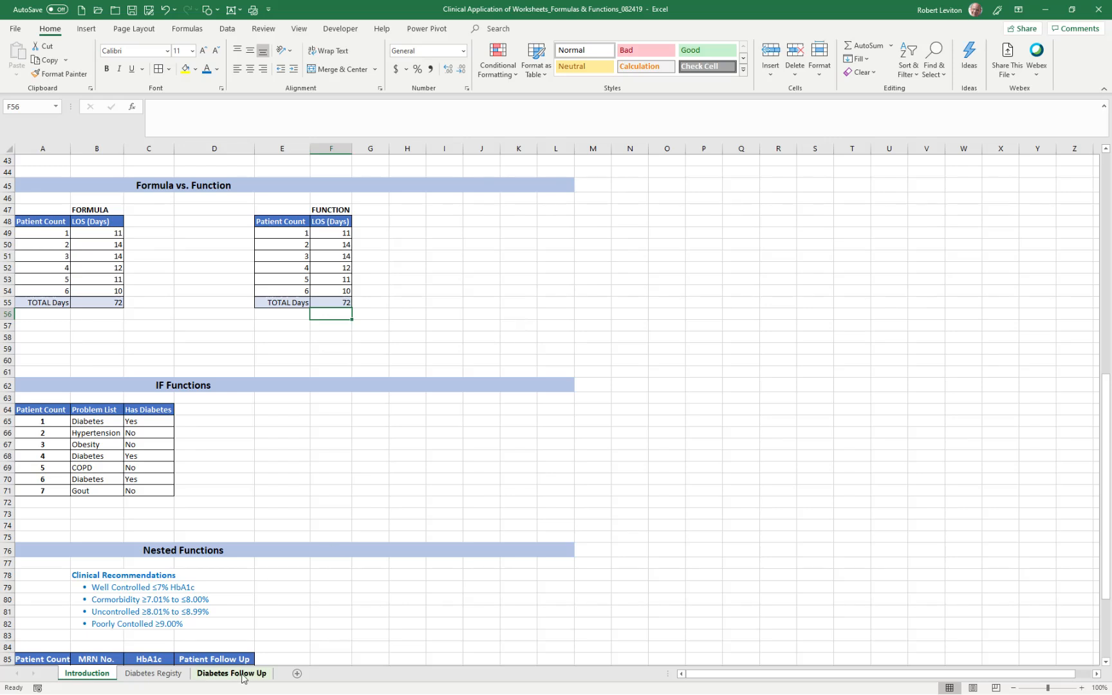
Step: Open the Diabetes Follow Up sheet and examine the average and count for the ages in G2:G391
click(242, 676)
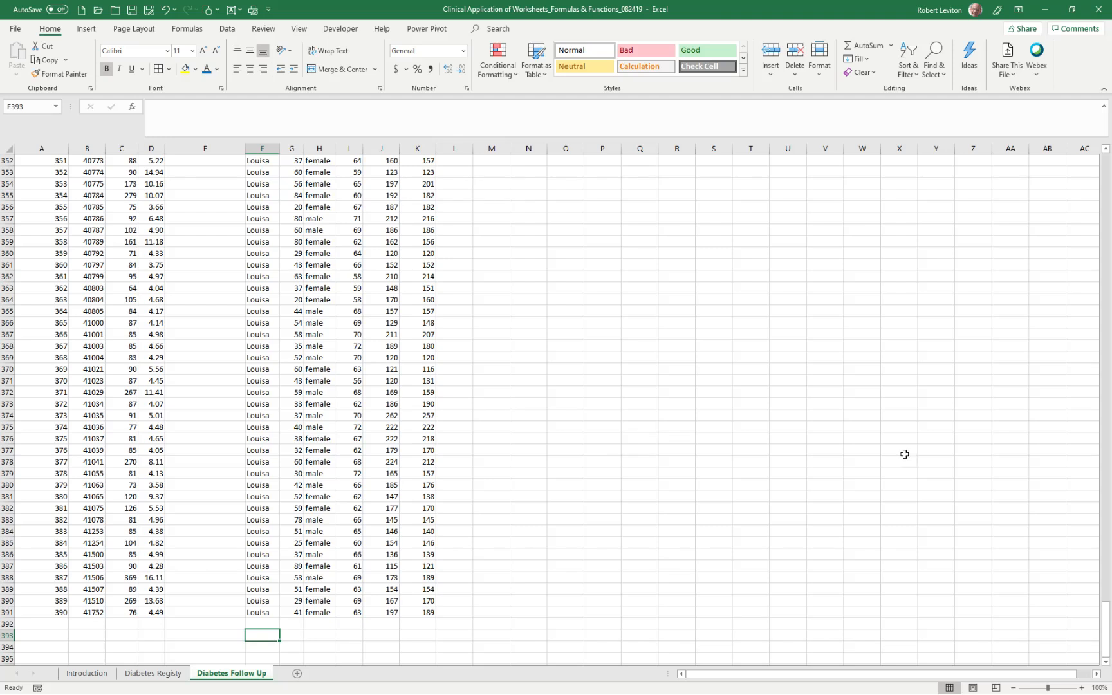
key(ctrl+Home)
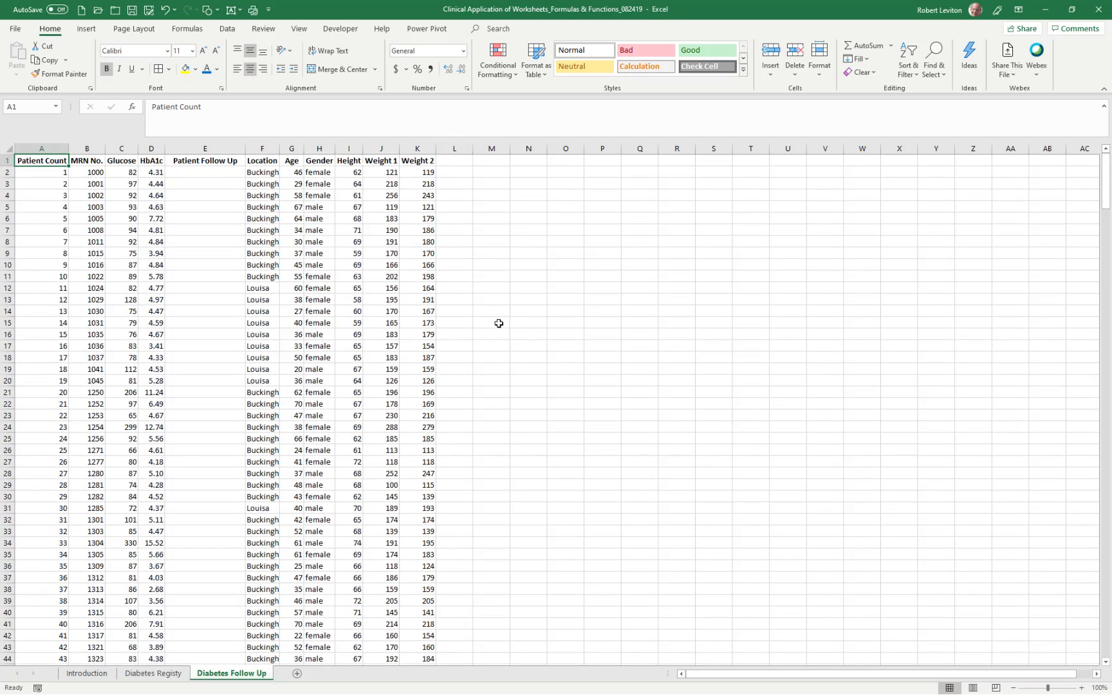
click(289, 173)
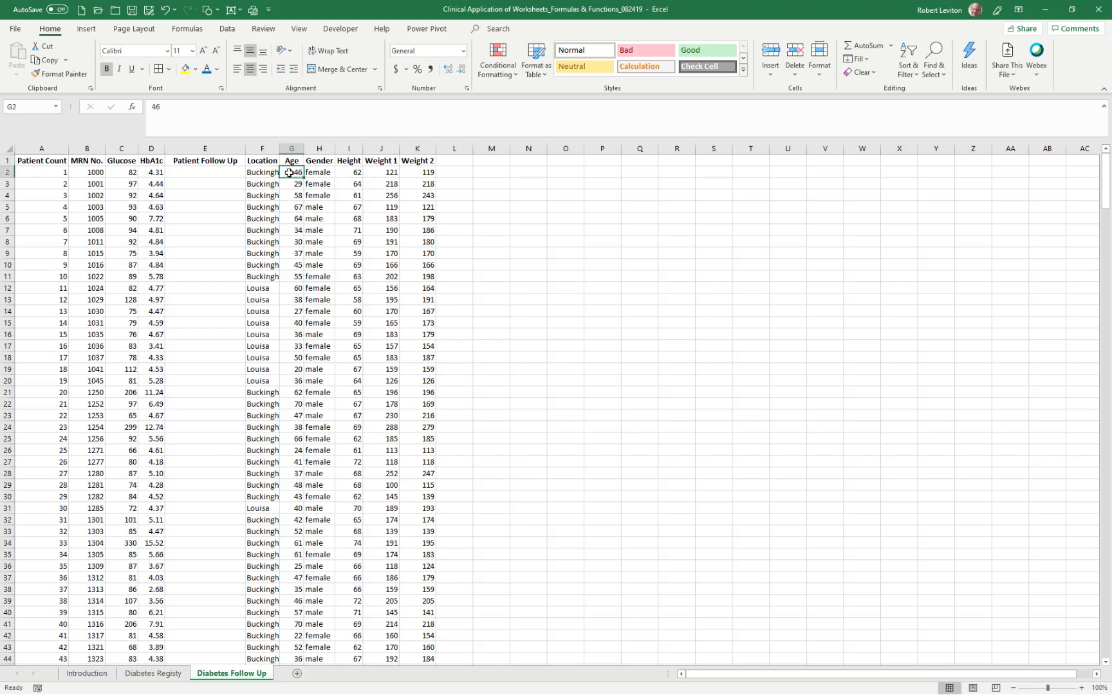
drag(289, 173, 289, 634)
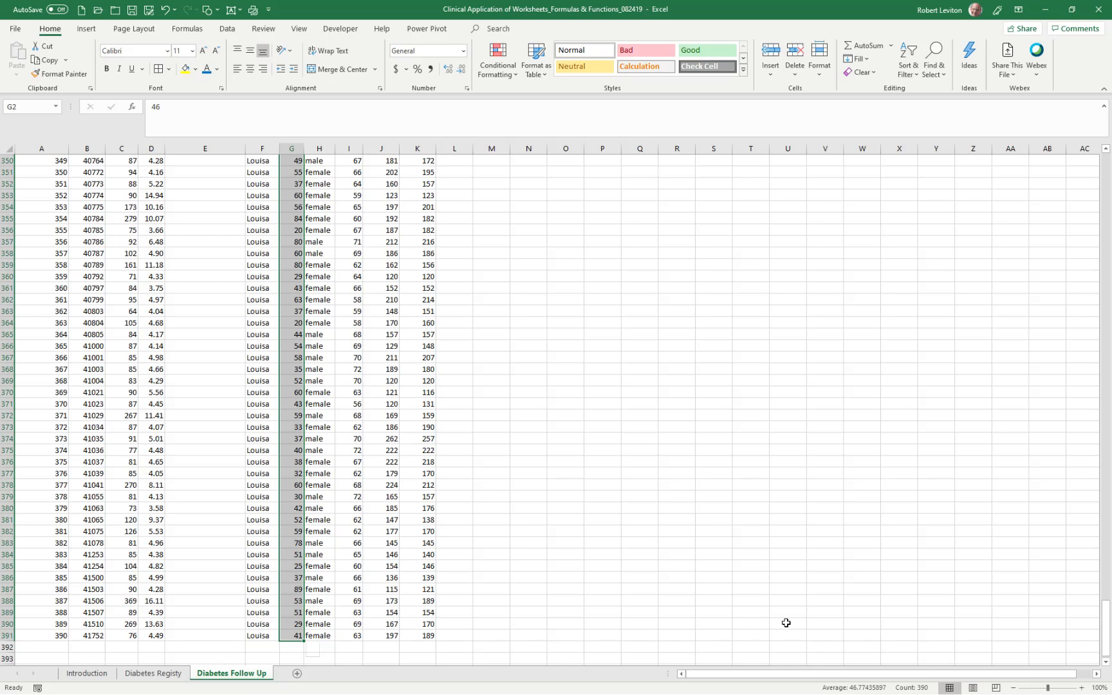
click(293, 648)
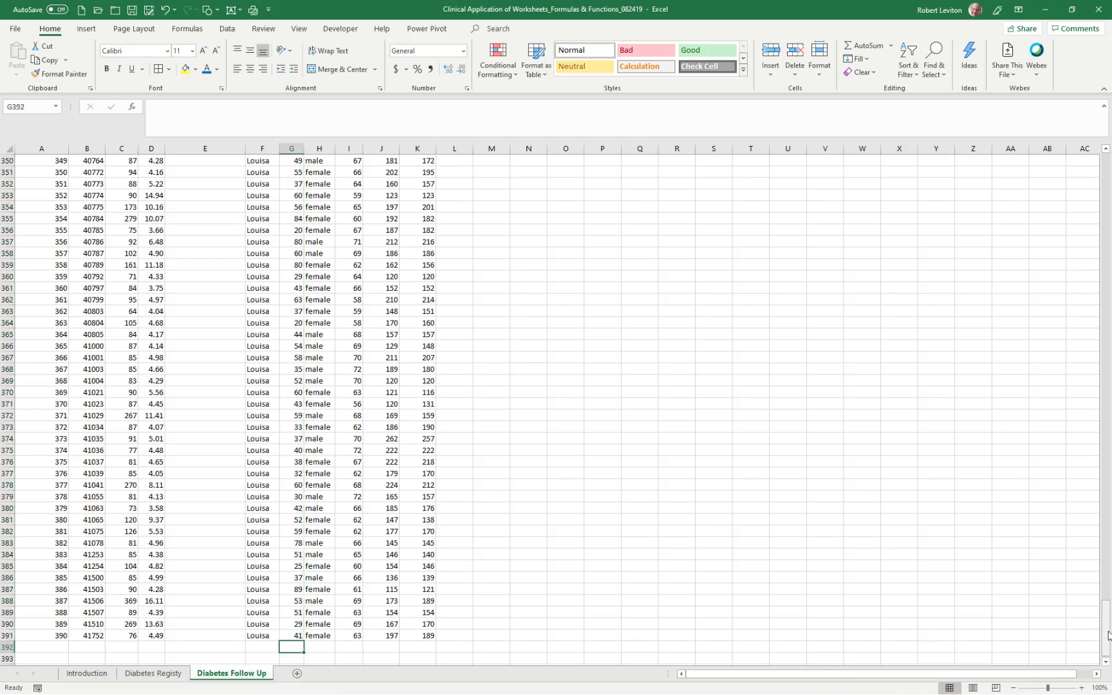
Step: Sum the patient ages in G2:G391 of the Diabetes Follow Up sheet into G392 with AutoSum
key(ctrl+Home)
drag(291, 173, 288, 625)
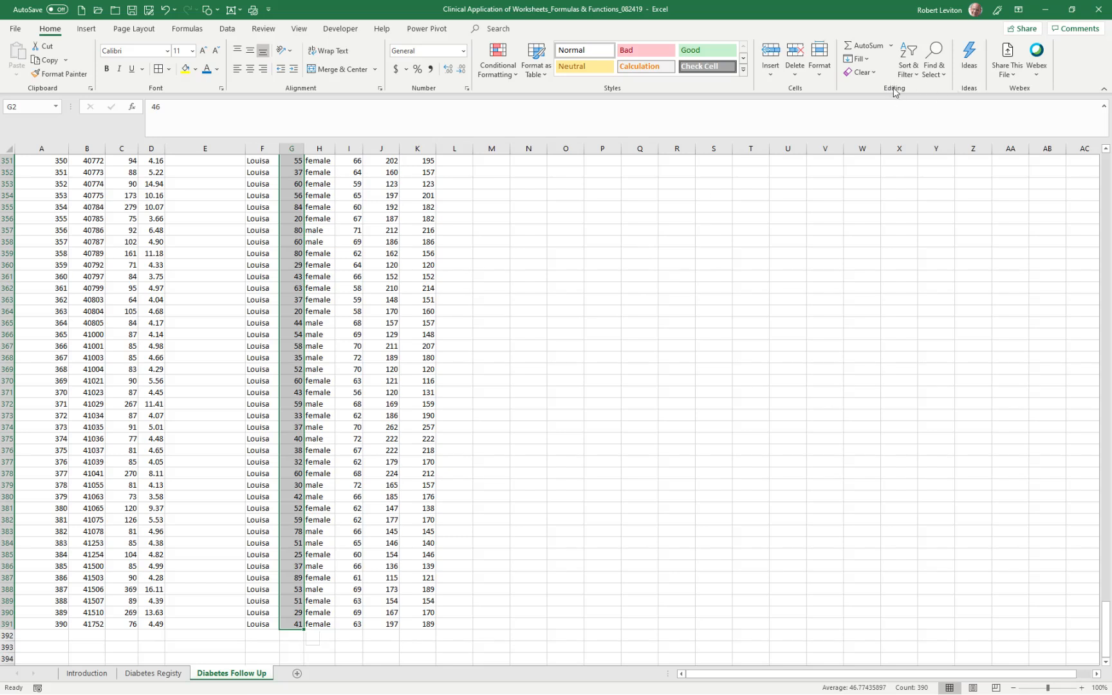
click(874, 46)
drag(1107, 195, 1097, 679)
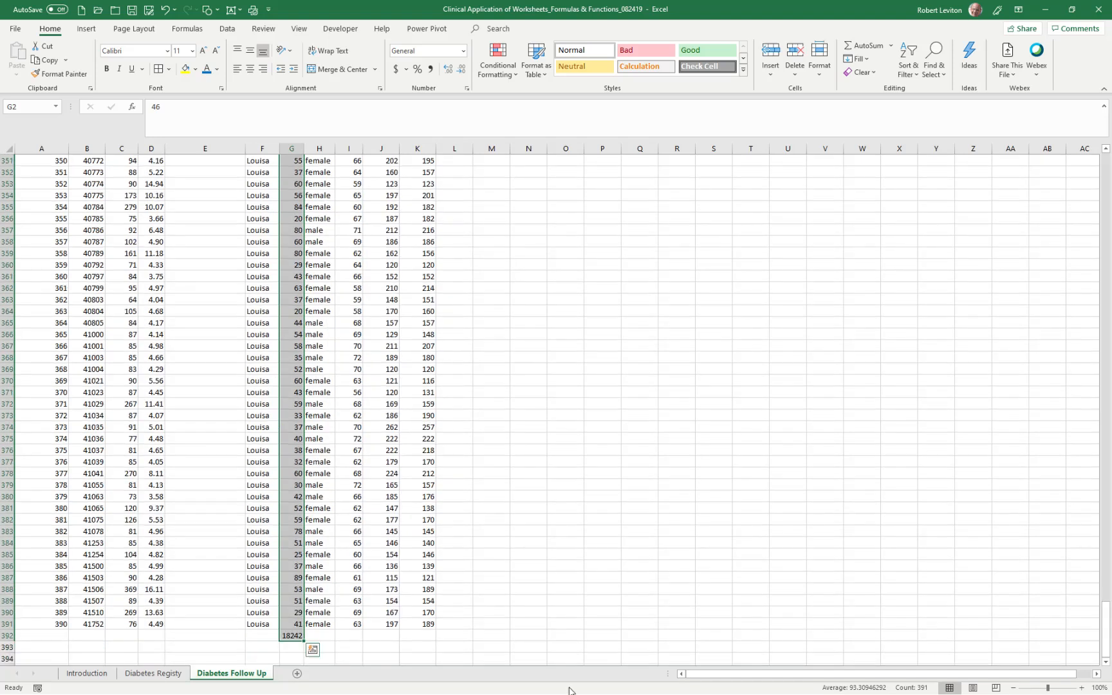
click(286, 635)
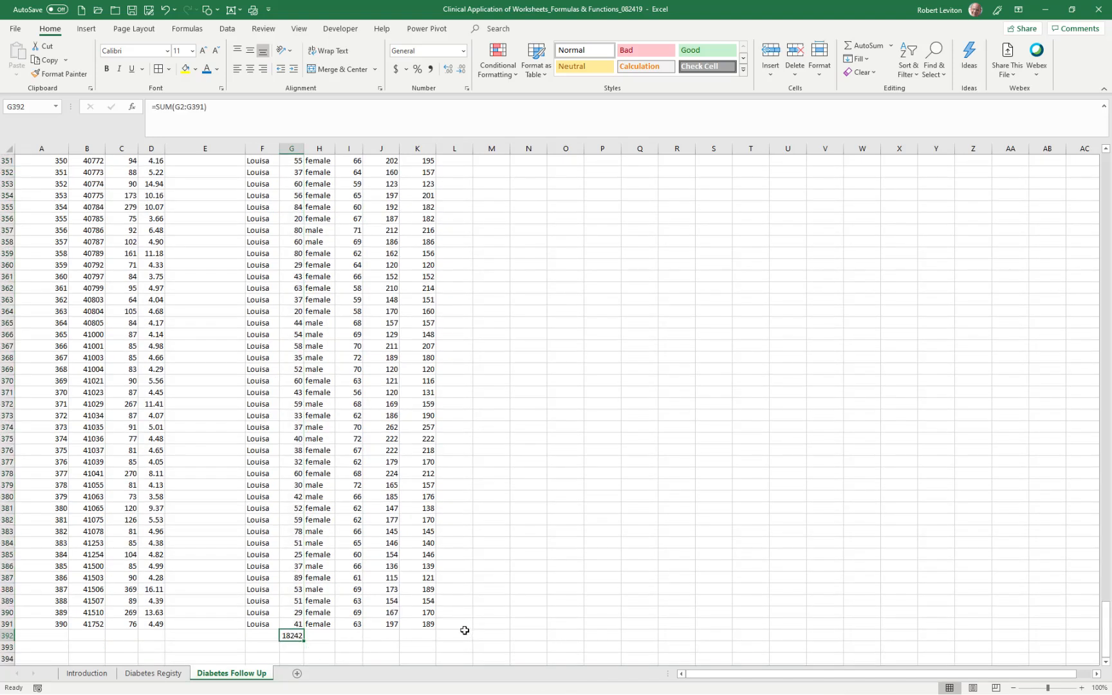
Step: Enter =(G392/390) in G393 to calculate the average age by formula
click(295, 648)
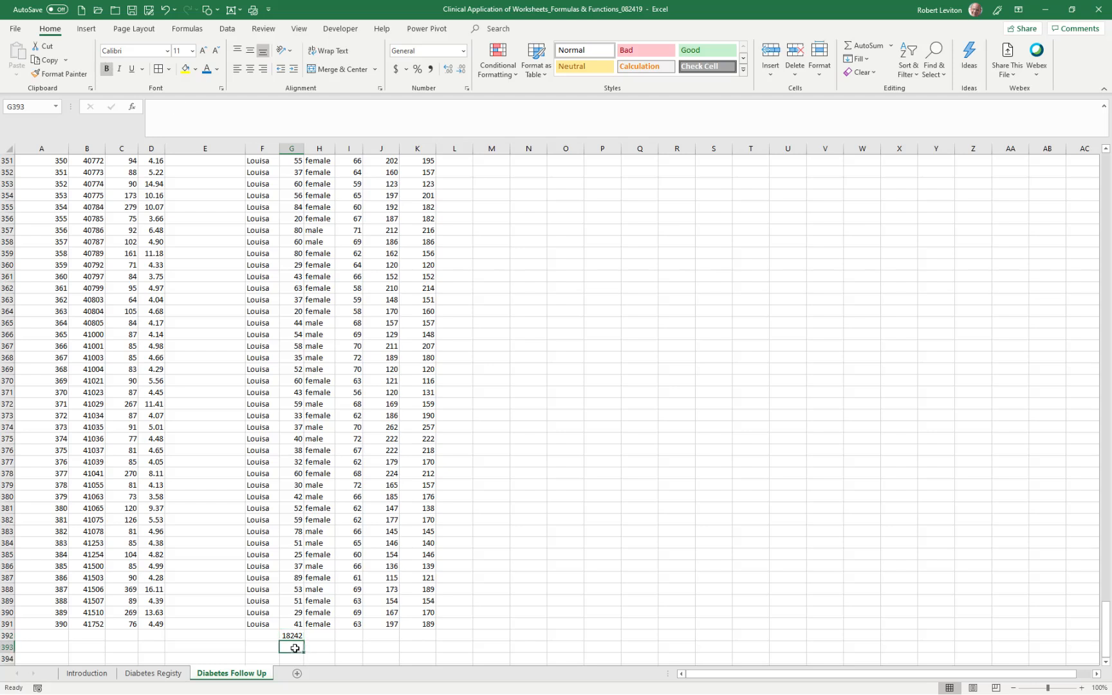
text(=)
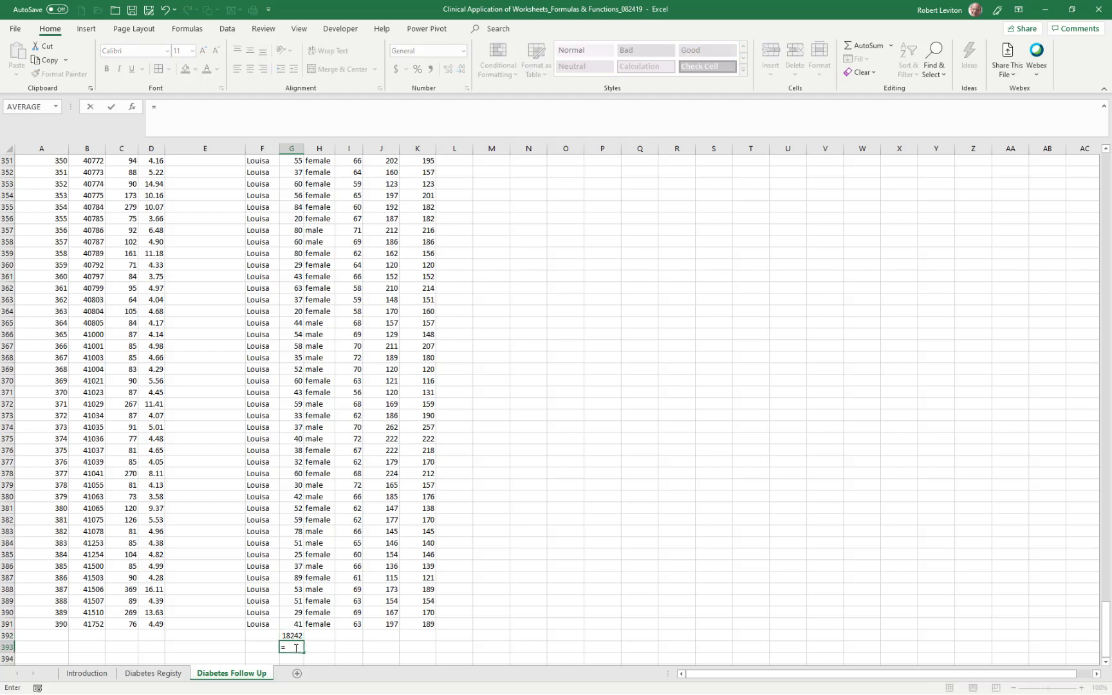
text(()
click(297, 635)
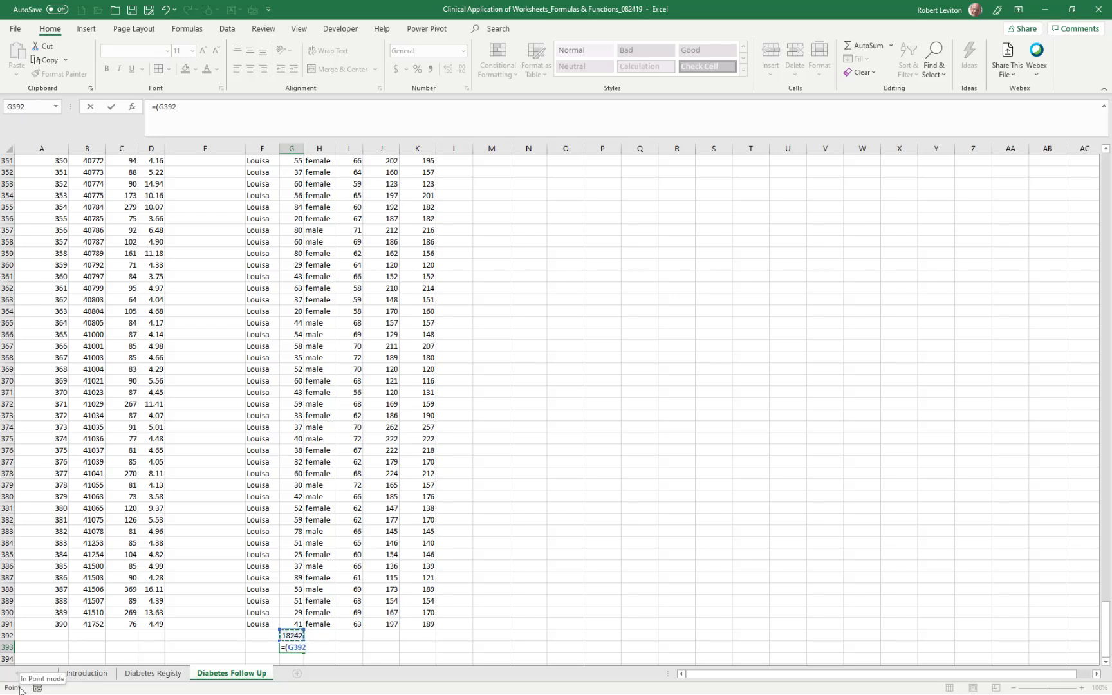
text(/390)
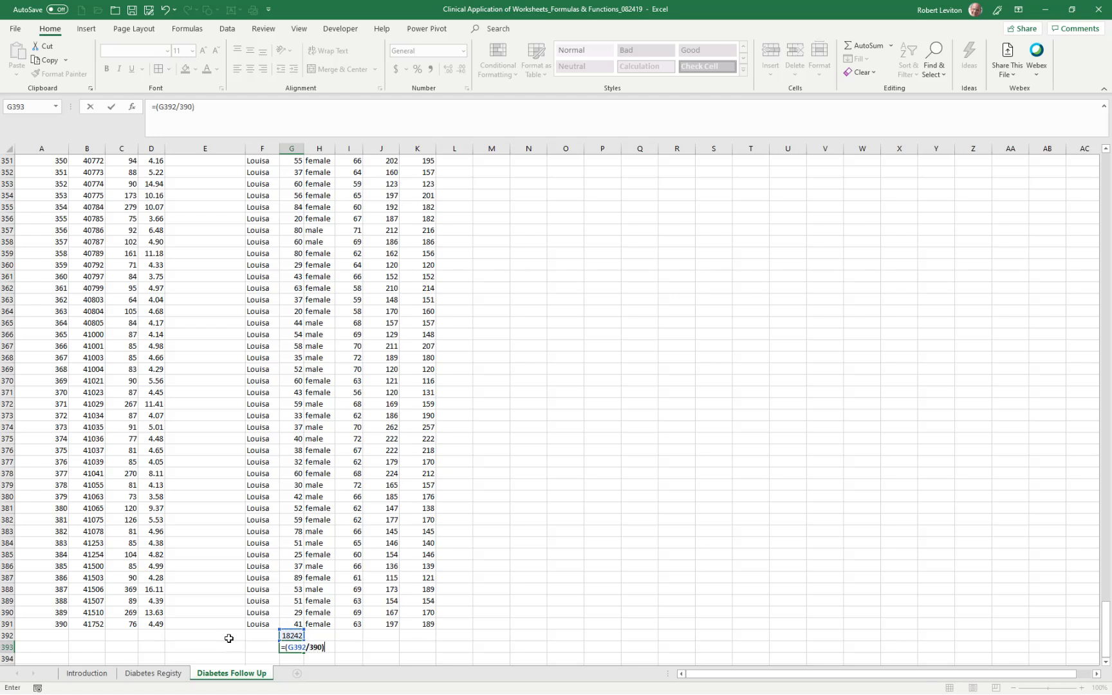
key(Return)
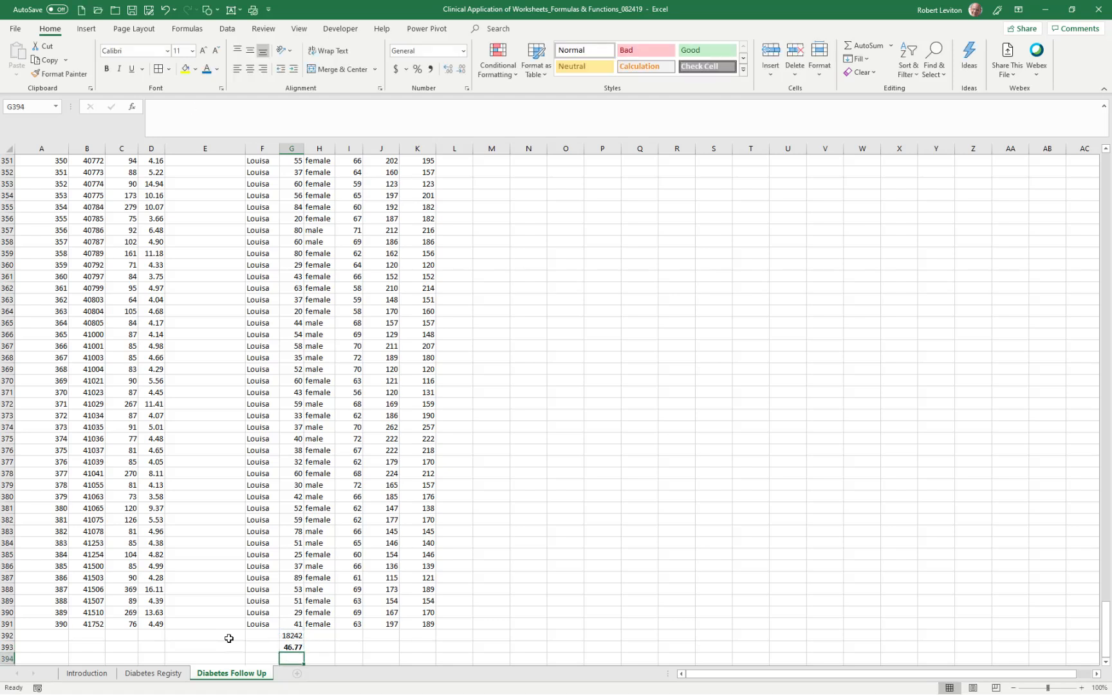
click(293, 647)
Step: Label the average age by entering Average in F393
click(259, 649)
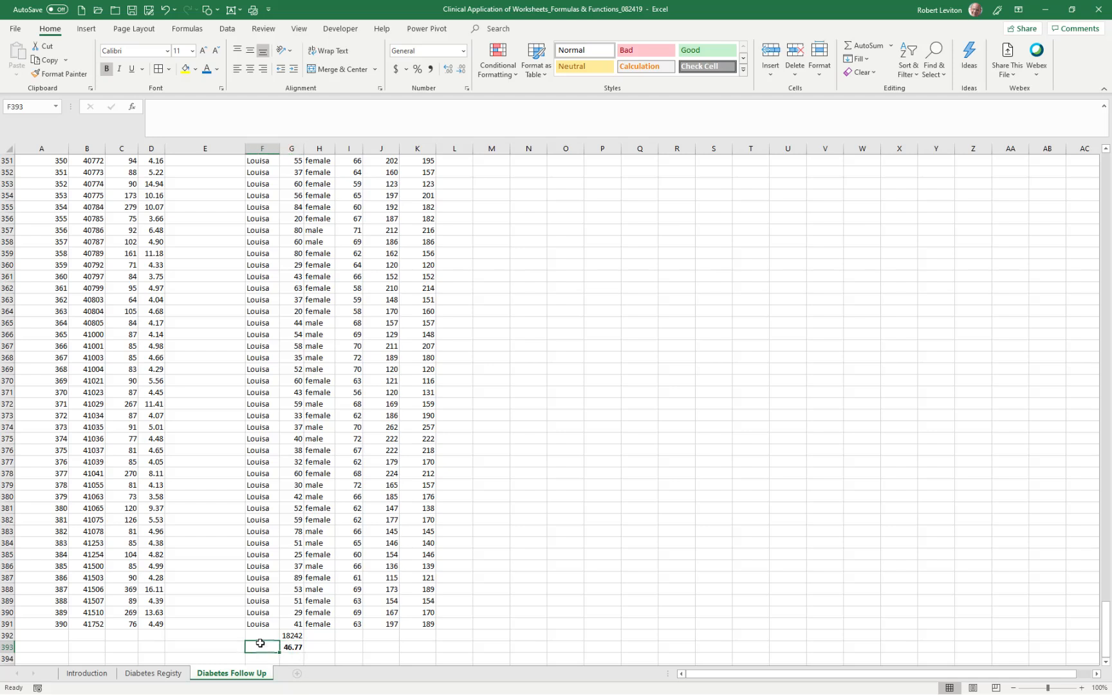
text(Average)
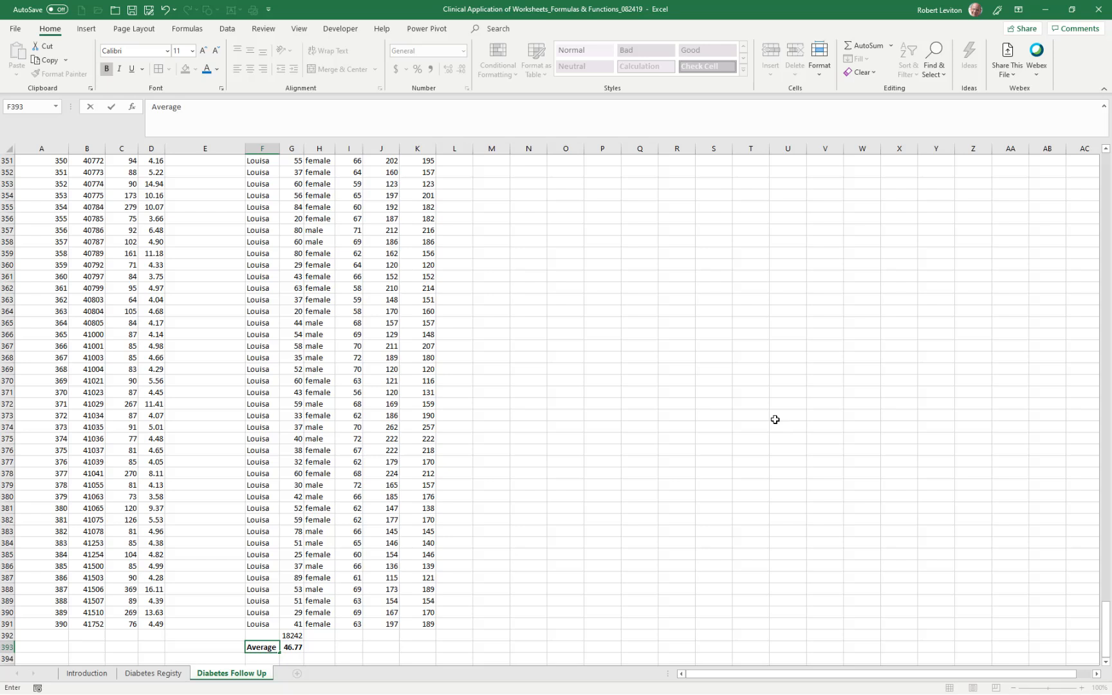
key(ctrl+Home)
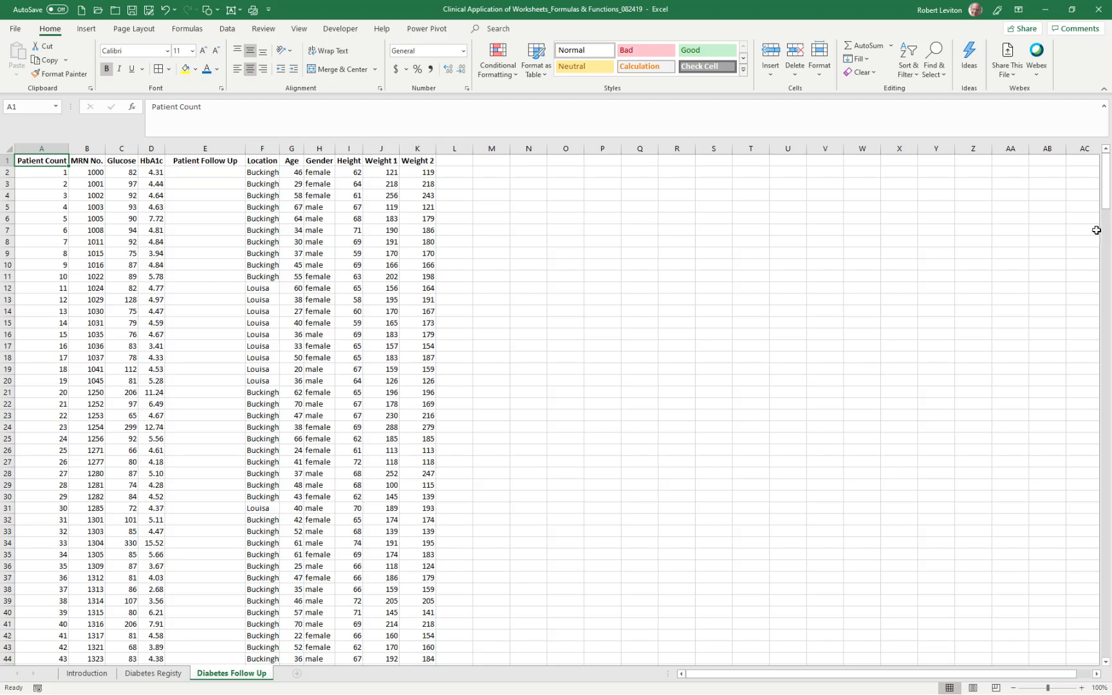
Step: Enable the Sum statistic in the status bar and check the statistics for the HbA1c values in D2:D391
drag(1104, 186, 1083, 683)
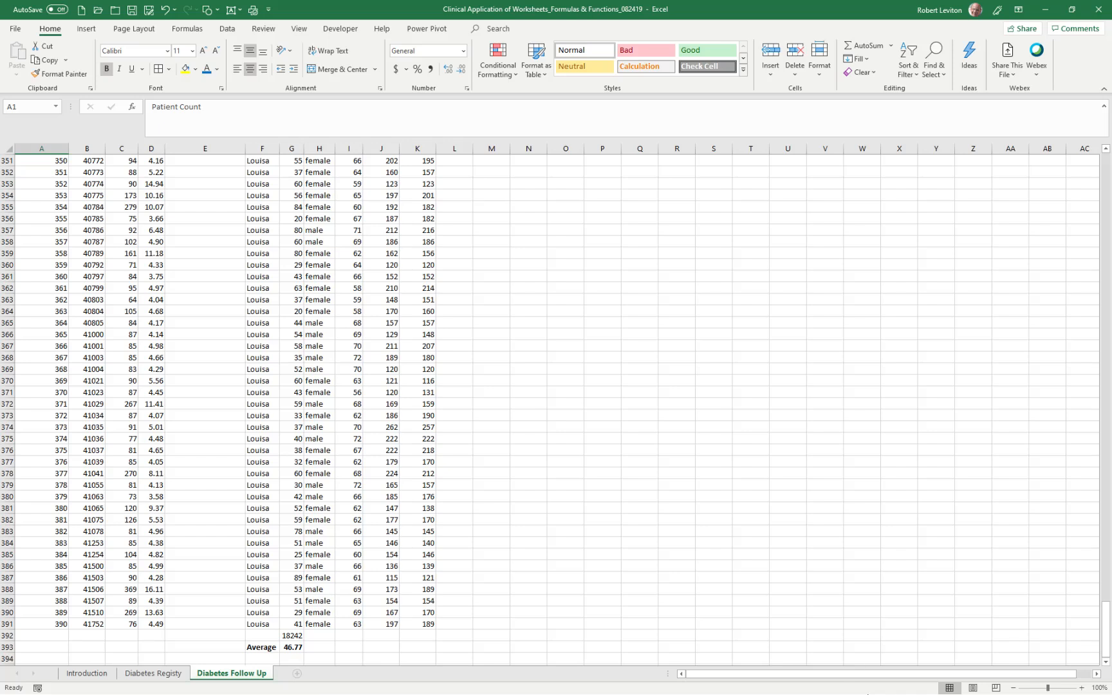
right_click(389, 690)
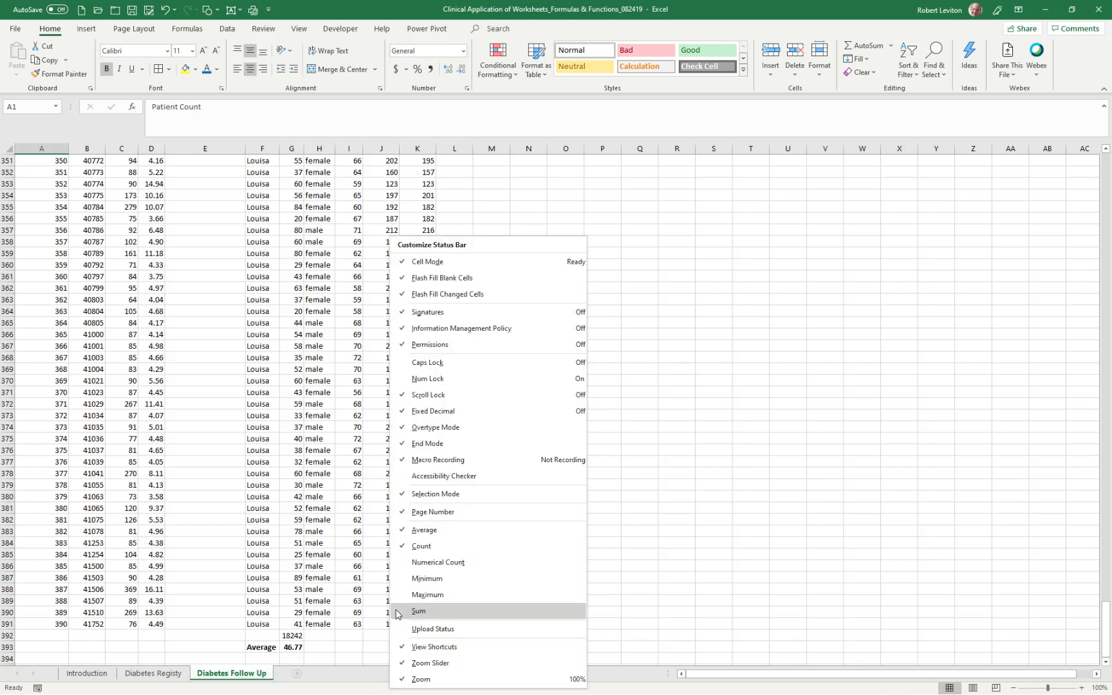
click(680, 554)
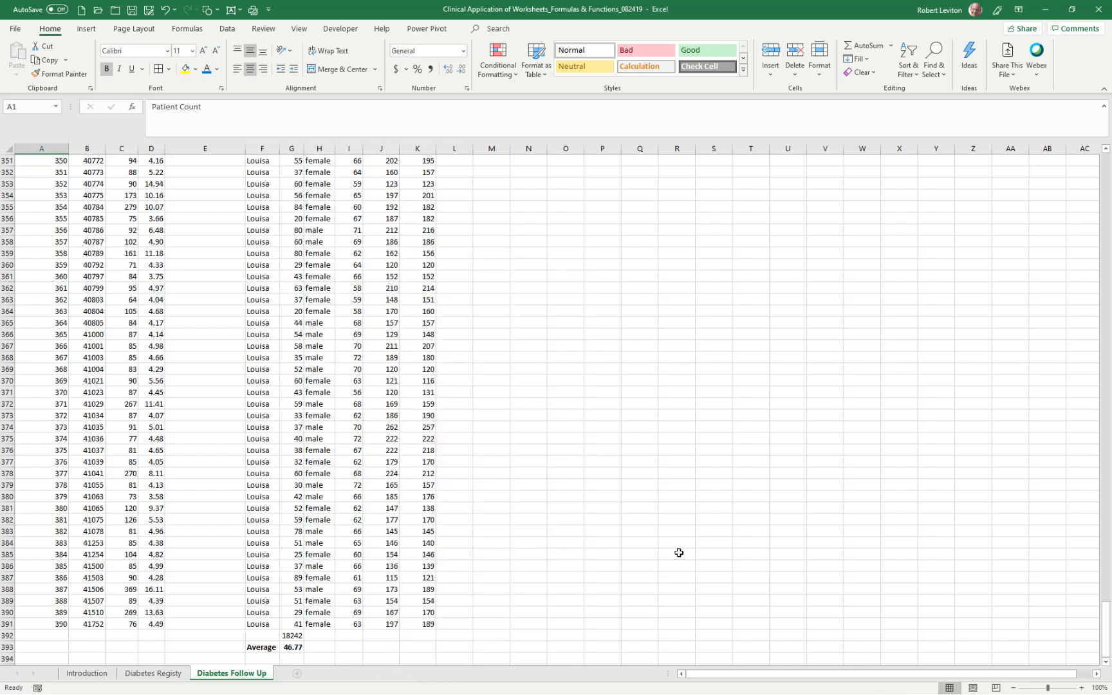
scroll(957, 462, up, 20)
drag(156, 173, 155, 624)
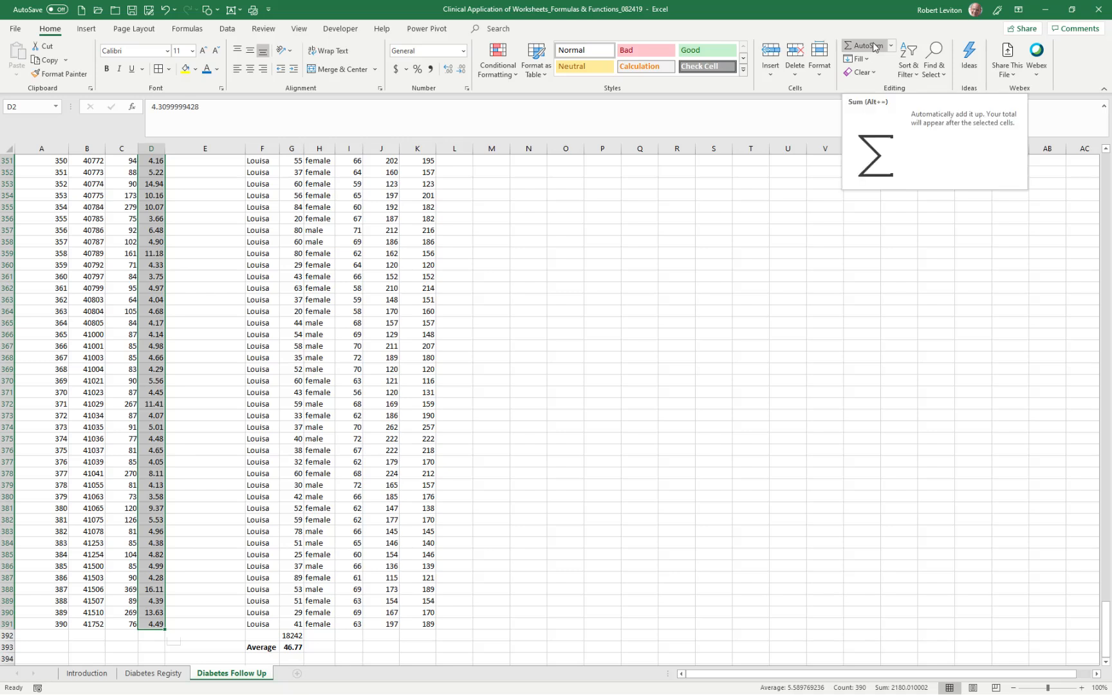
Step: Enter the label Average in C393, below the Glucose column
click(119, 646)
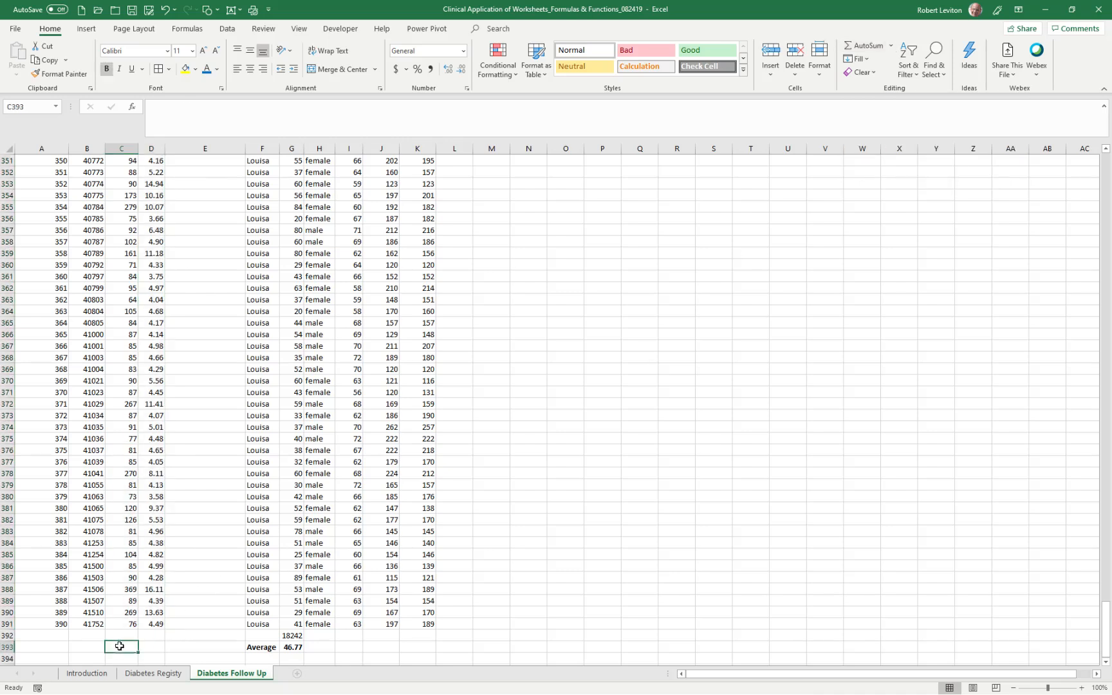
text(Averfag)
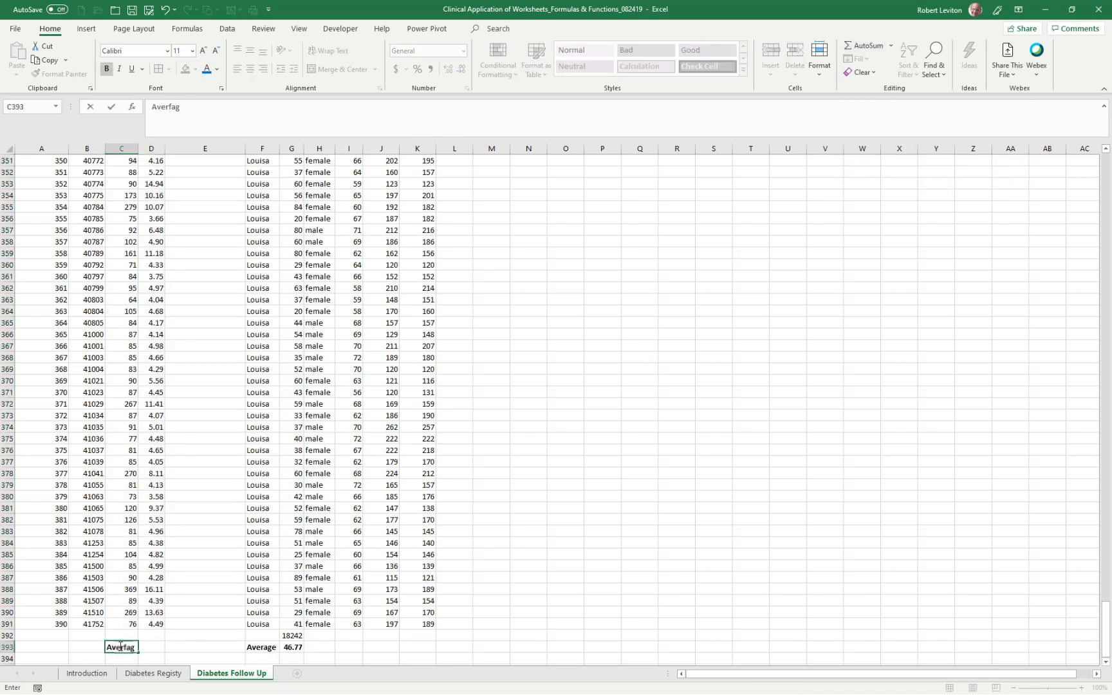
key(BackSpace)
key(BackSpace)
text(ag)
Step: Enter =AVERAGE(D2:D391) in D393 to average the HbA1c values with a function
click(157, 646)
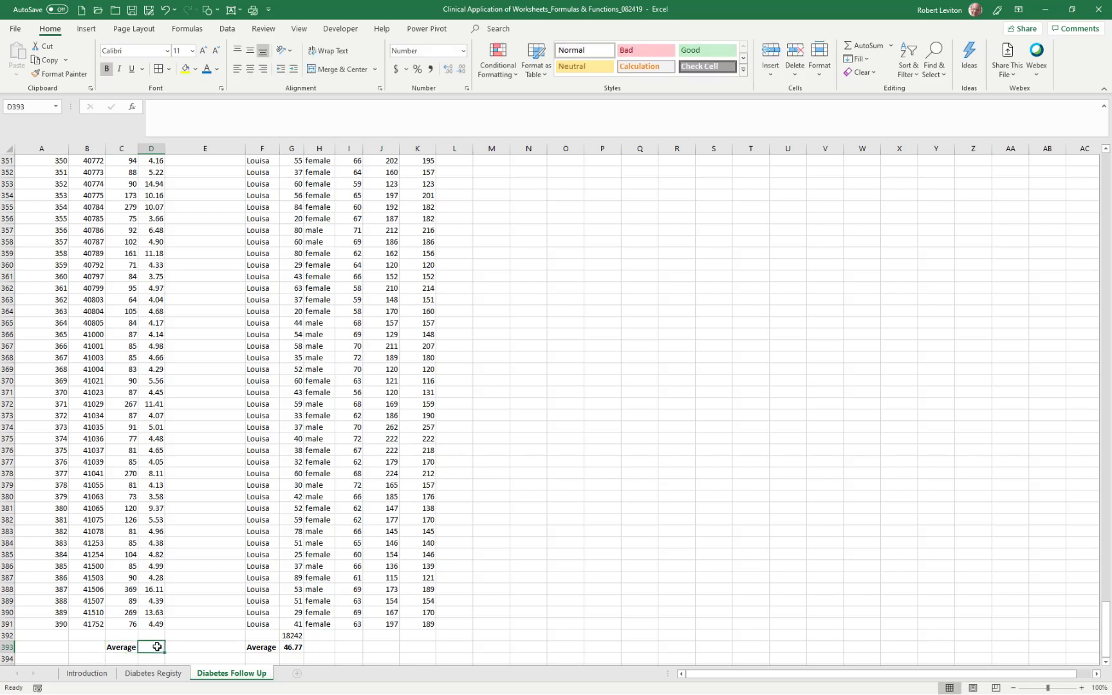
text(=)
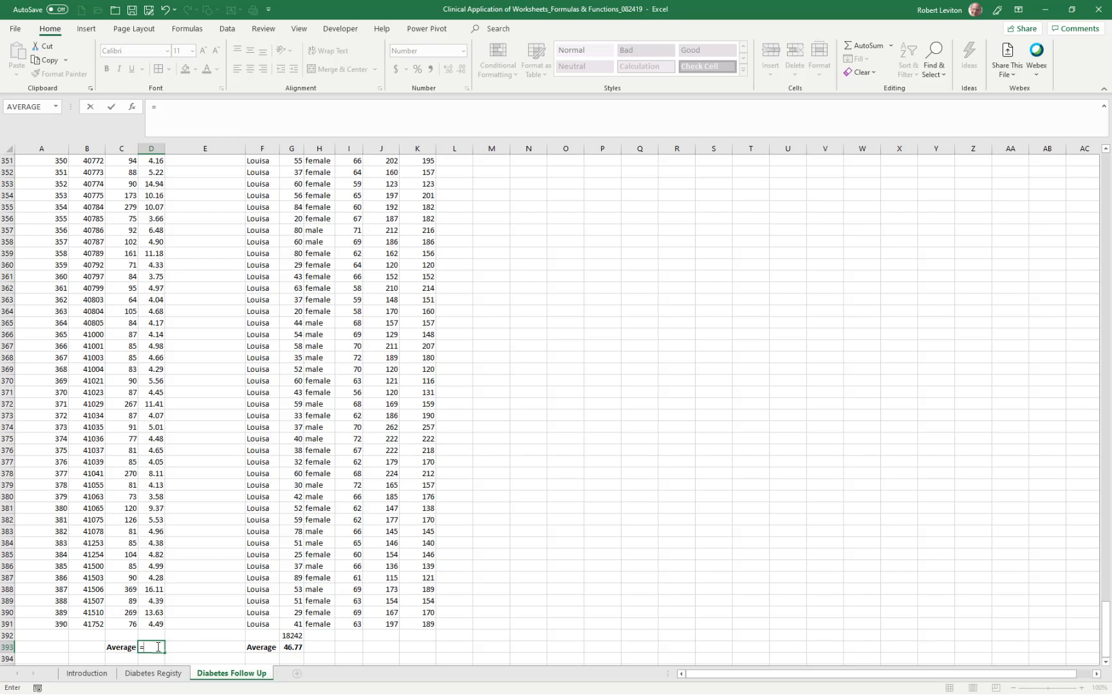
text(()
text(Averag)
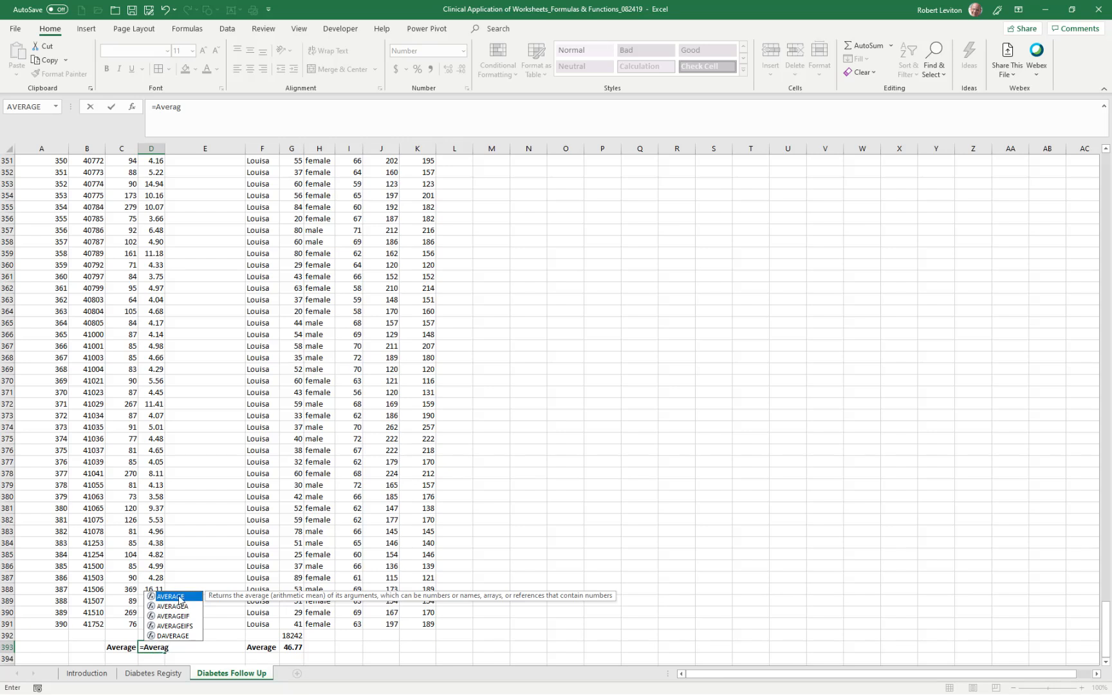
text(e()
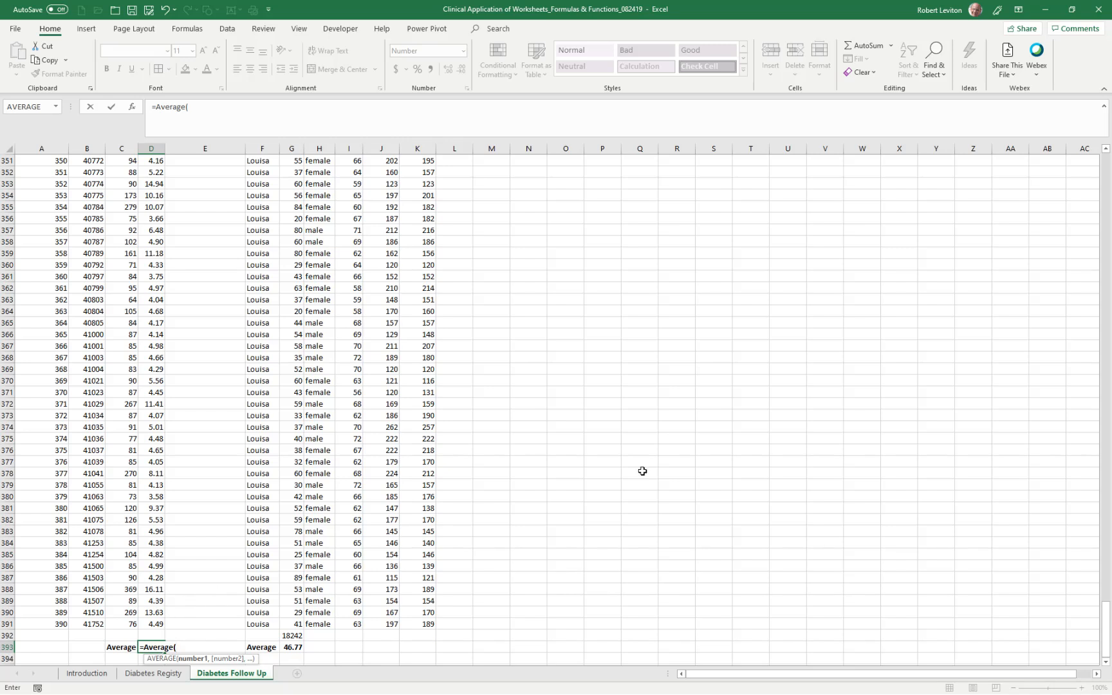
key(ctrl+Home)
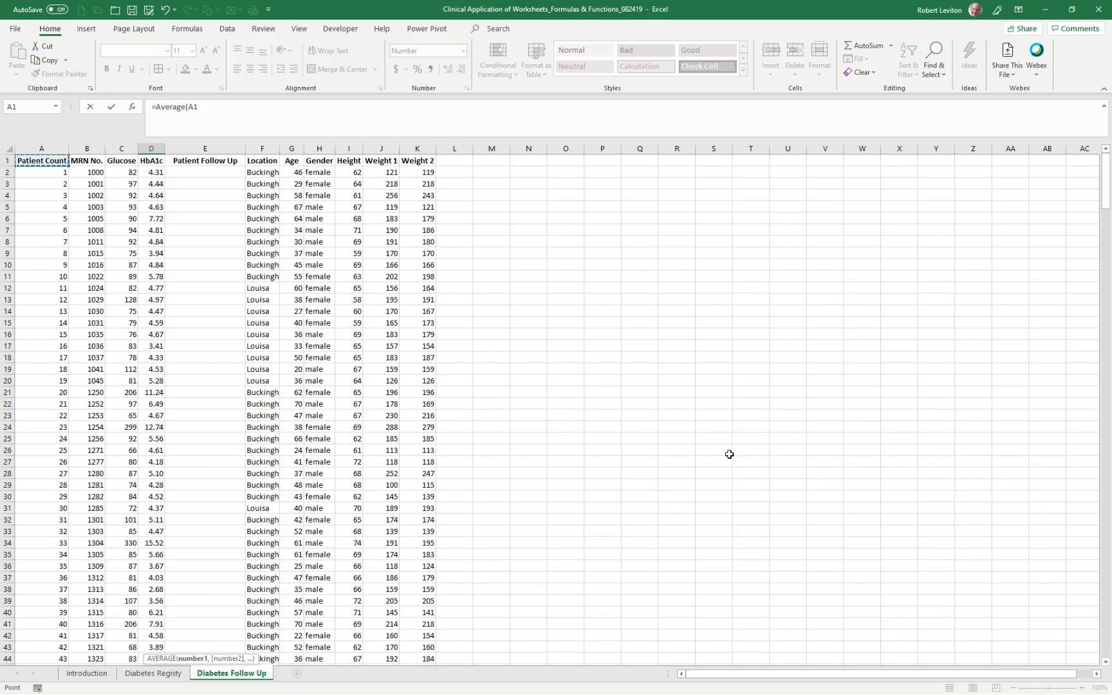
drag(148, 173, 148, 624)
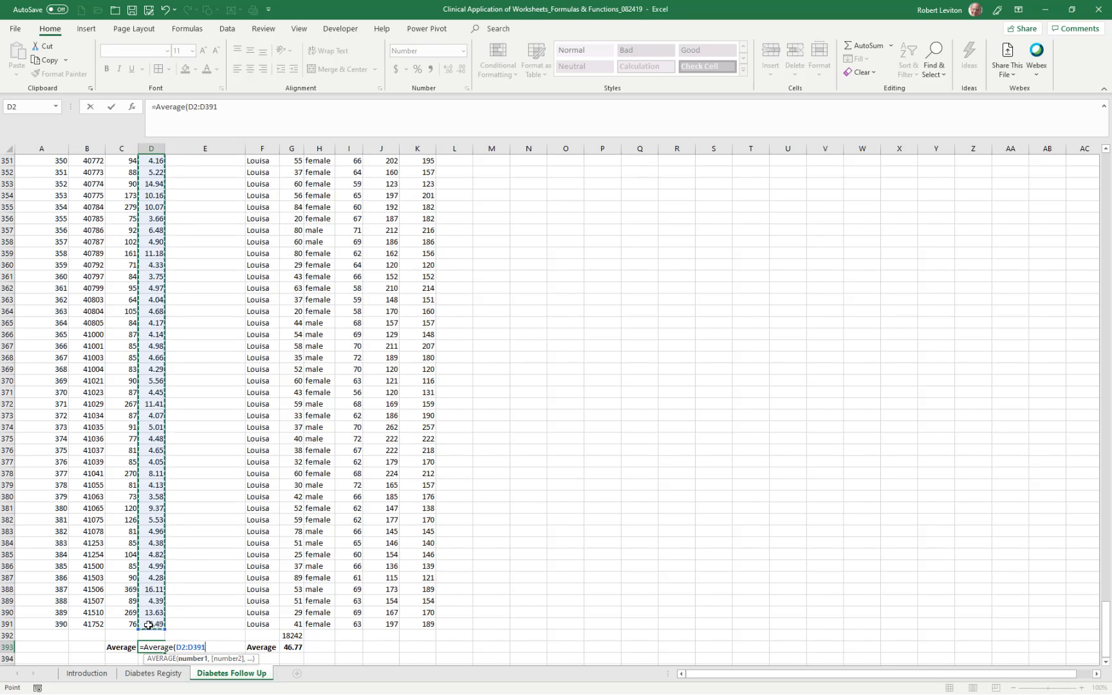
text(()
key(BackSpace)
text())
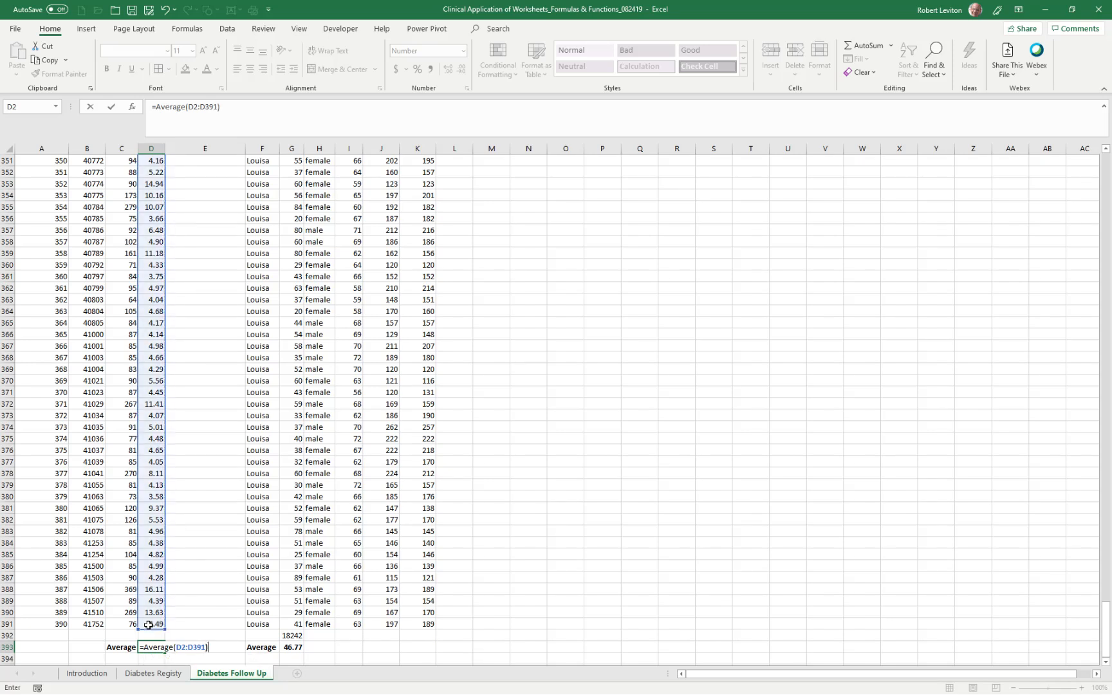
key(Return)
Step: Compare the formulas in D393 and G393, and inspect the function arguments of the AVERAGE in D393
click(145, 646)
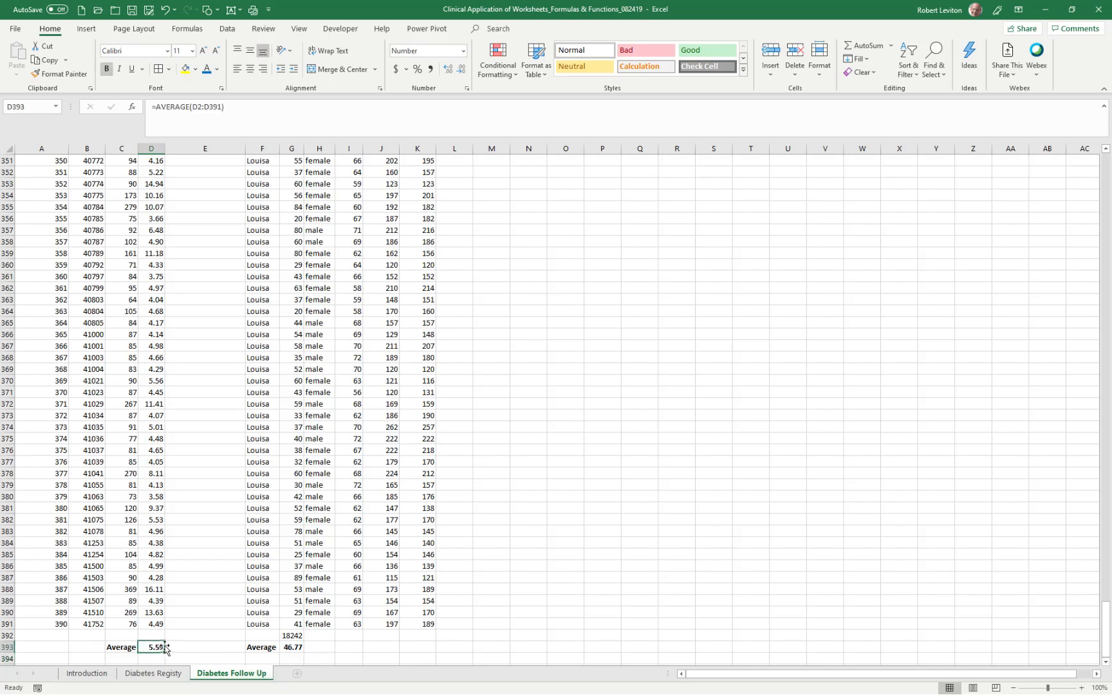
click(301, 647)
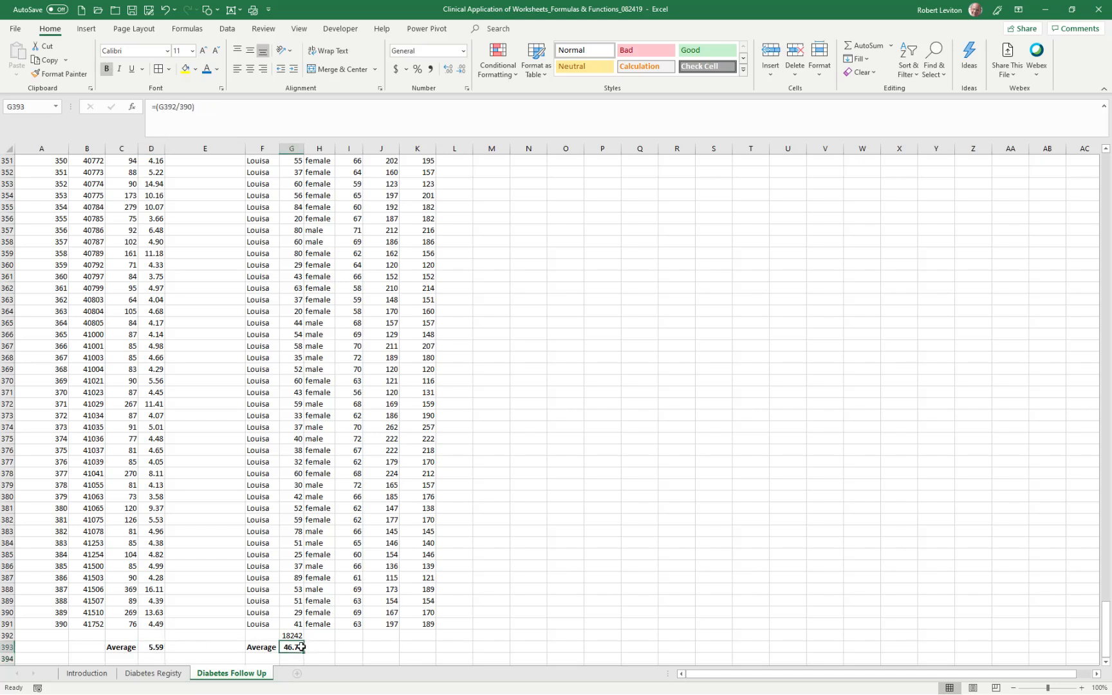
click(153, 647)
scroll(155, 647, up, 1)
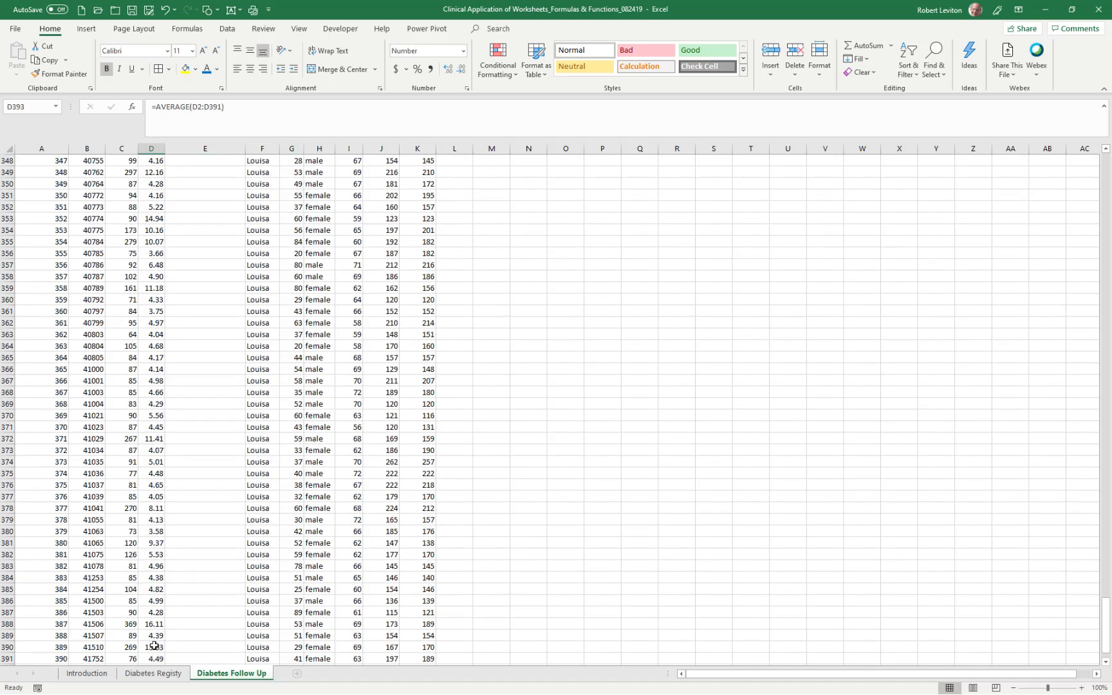
scroll(155, 647, down, 1)
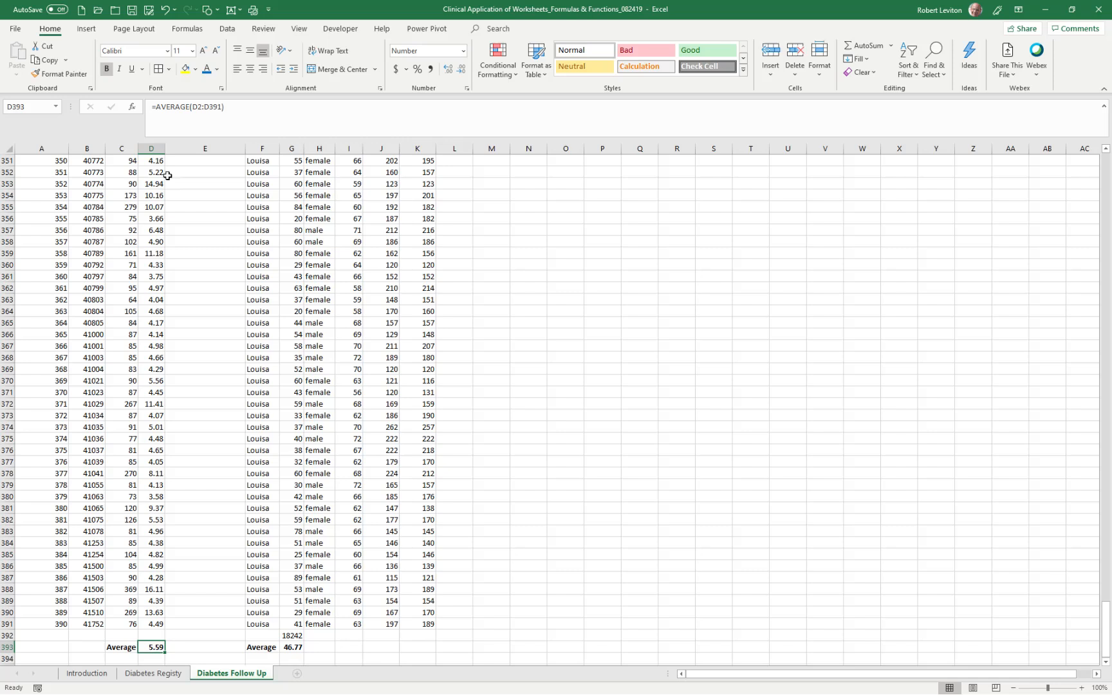
click(135, 107)
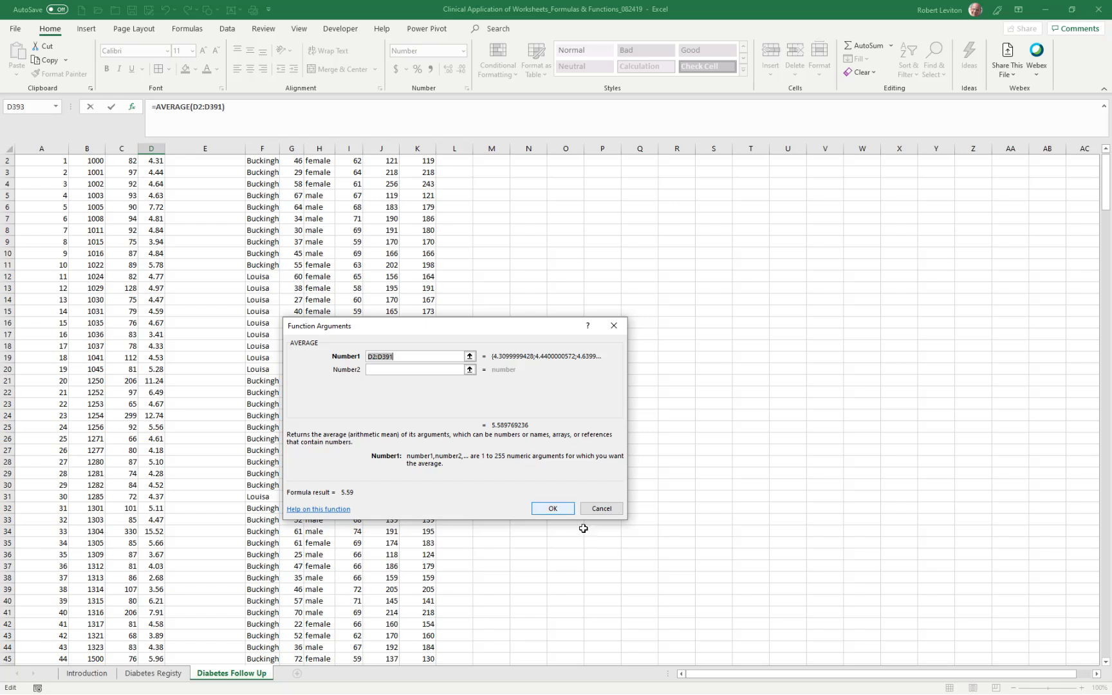
click(602, 508)
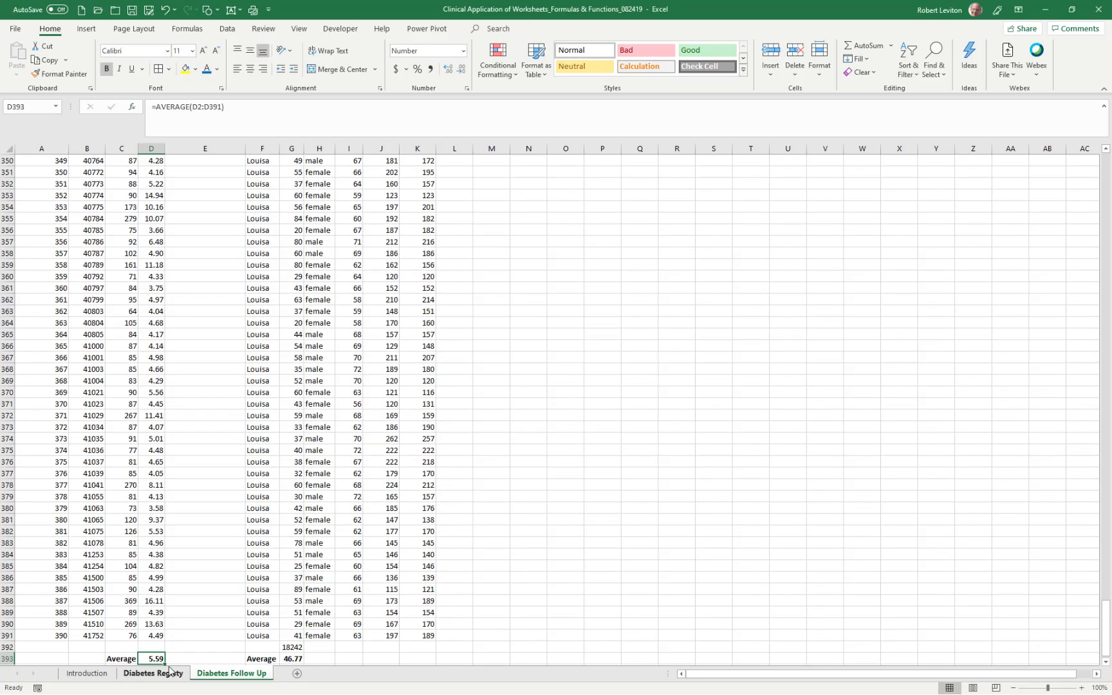
Step: Clear the Has Diabetes cells C66:C71 in the IF Functions table on the Introduction sheet
click(96, 676)
drag(149, 433, 160, 489)
key(Delete)
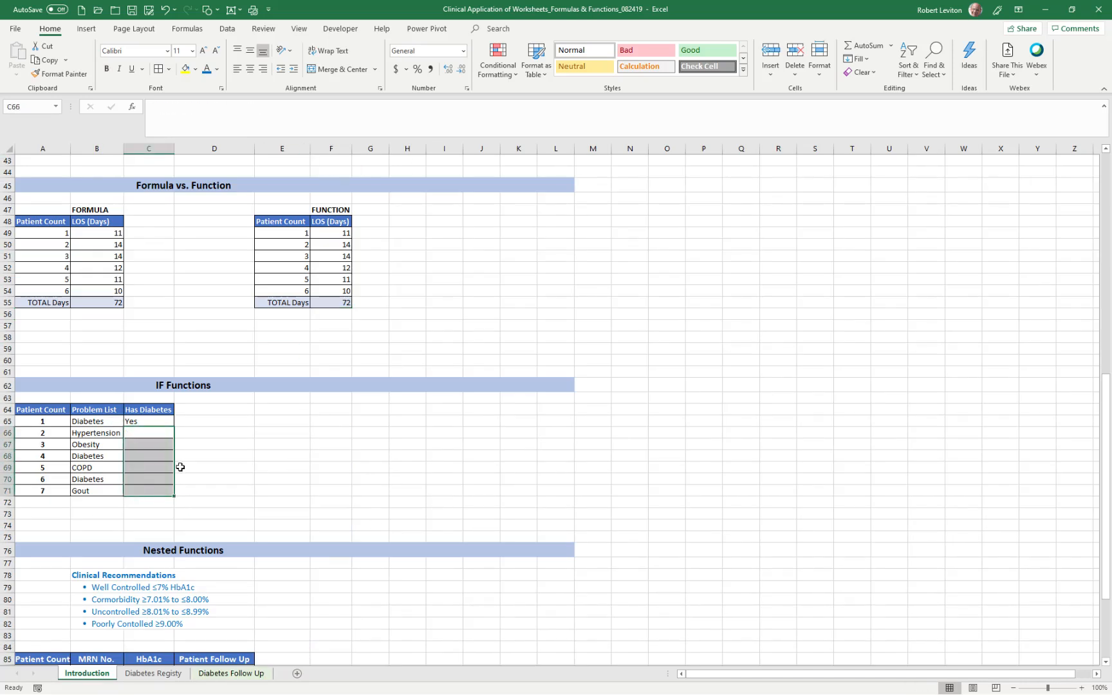
click(290, 467)
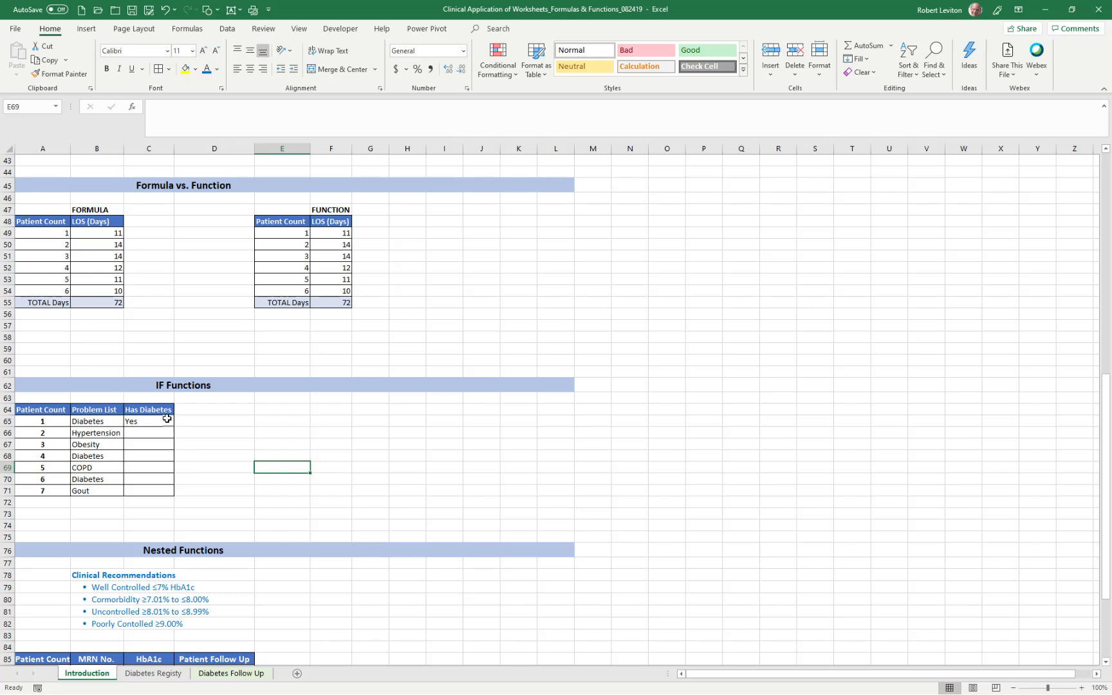
Step: Examine the IF formula in C65 and the Problem List cell B65 that it tests
click(142, 422)
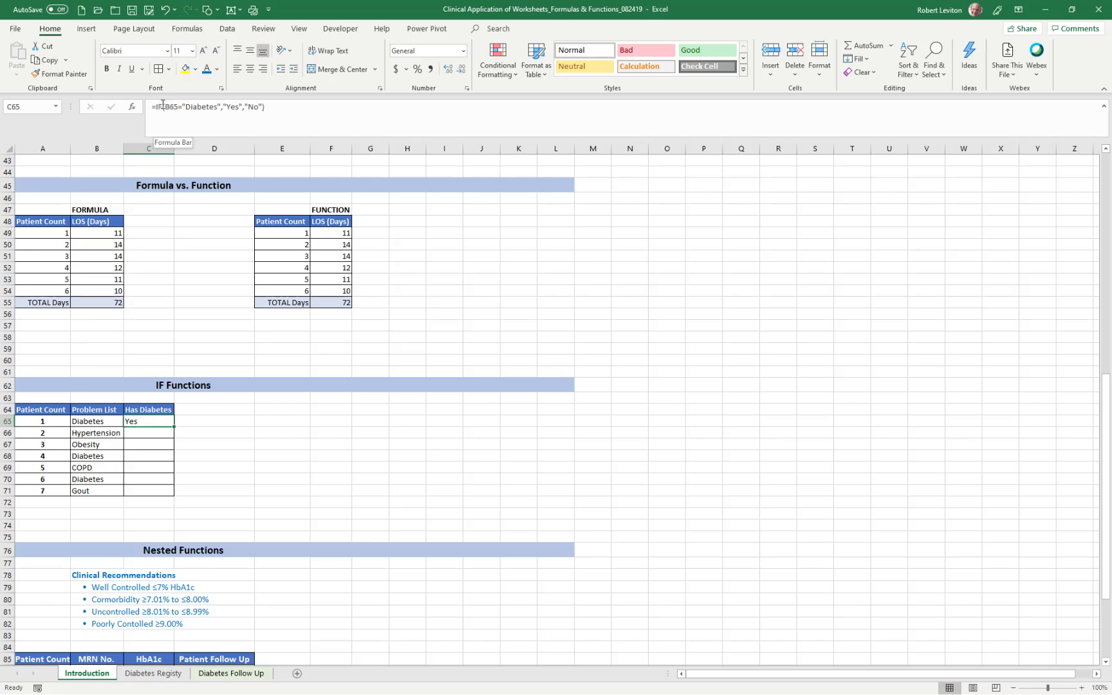
click(98, 422)
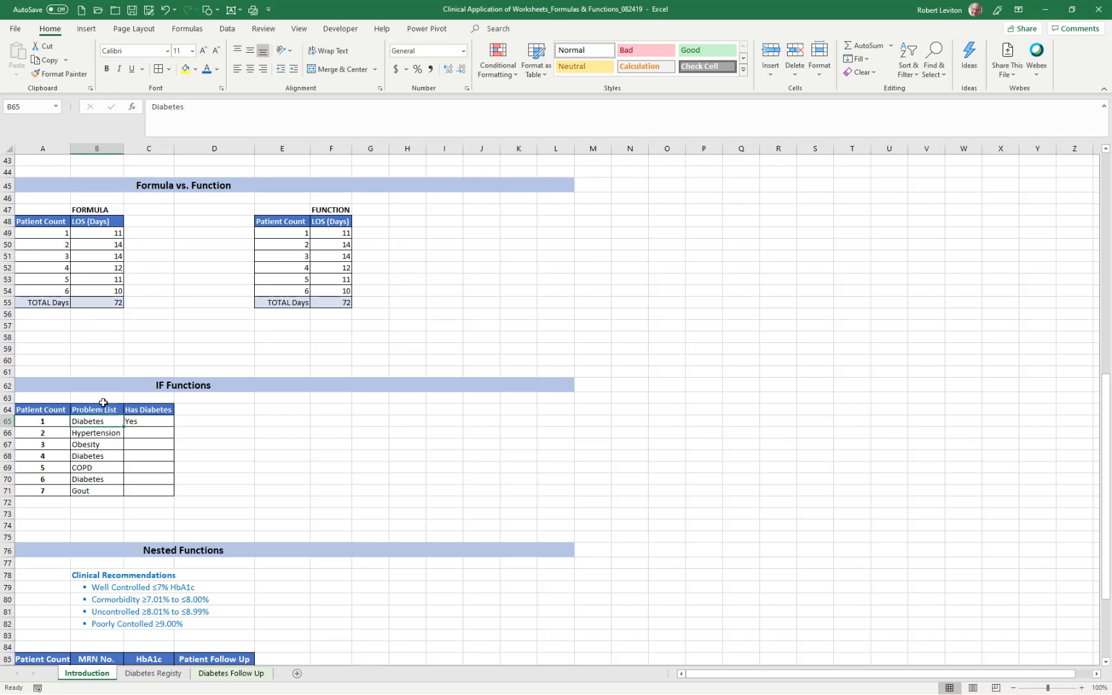
click(150, 421)
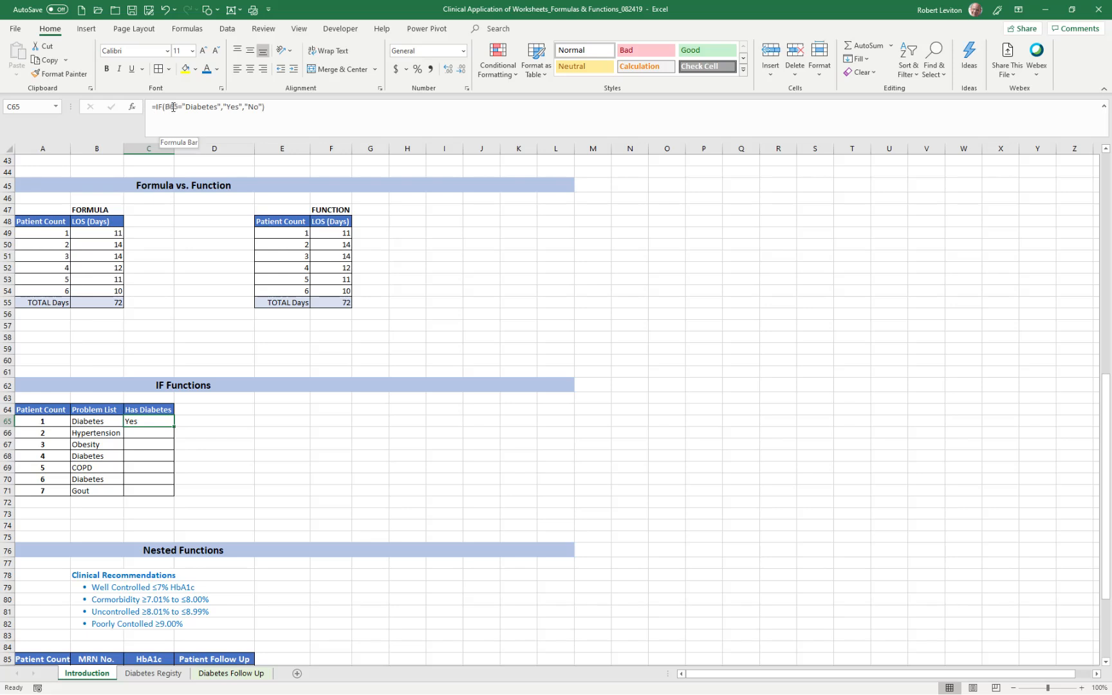
Step: Copy the IF formula from C65 into C66 and fill it down the Has Diabetes column through C71
click(90, 423)
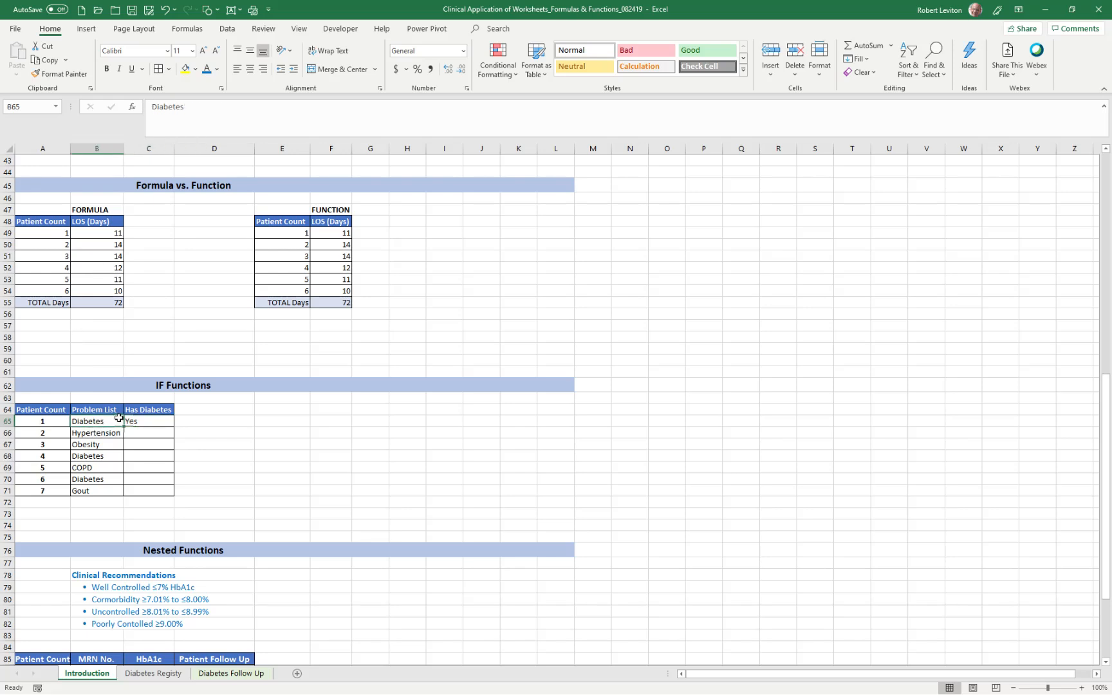
click(146, 422)
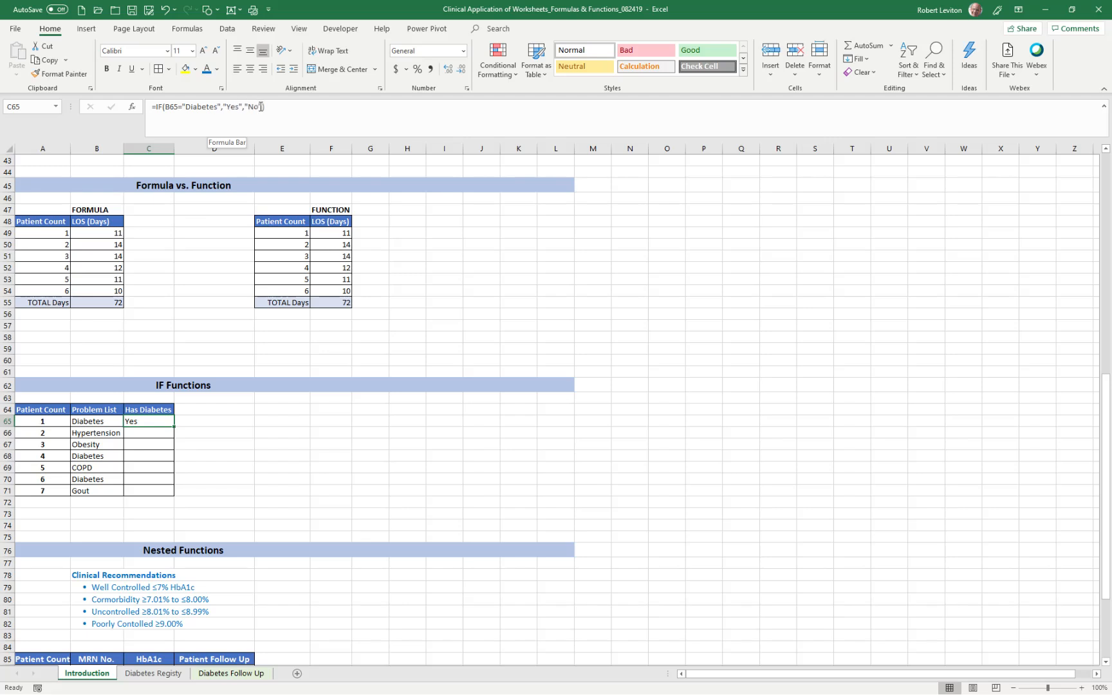
key(ctrl+c)
click(147, 432)
key(ctrl+v)
click(240, 432)
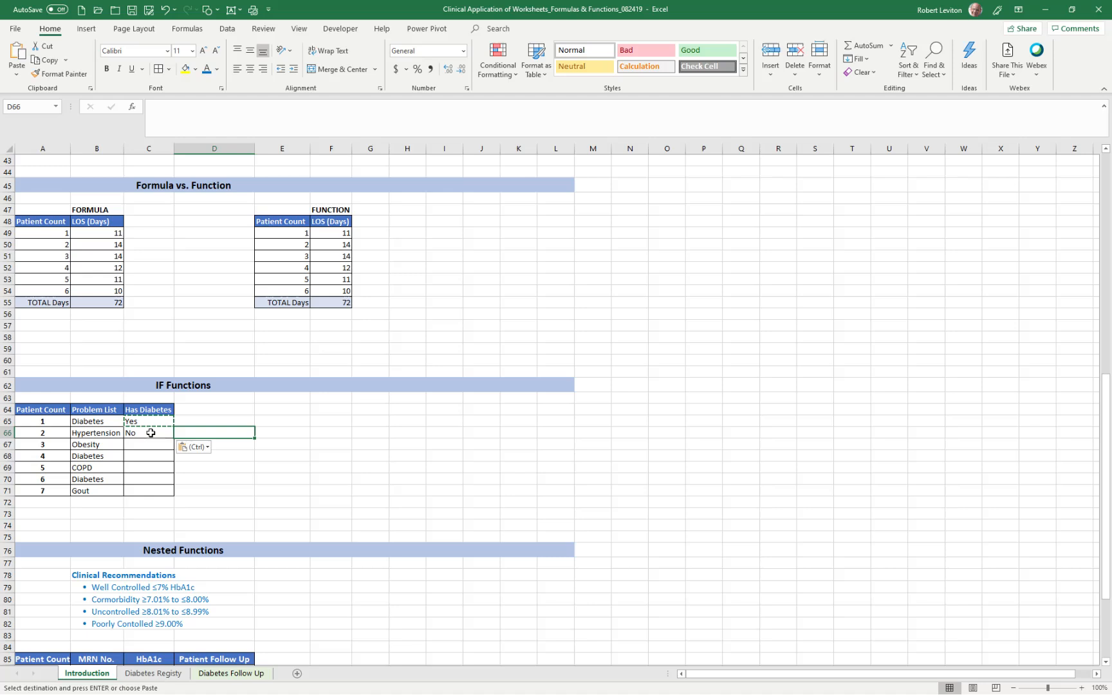
click(150, 432)
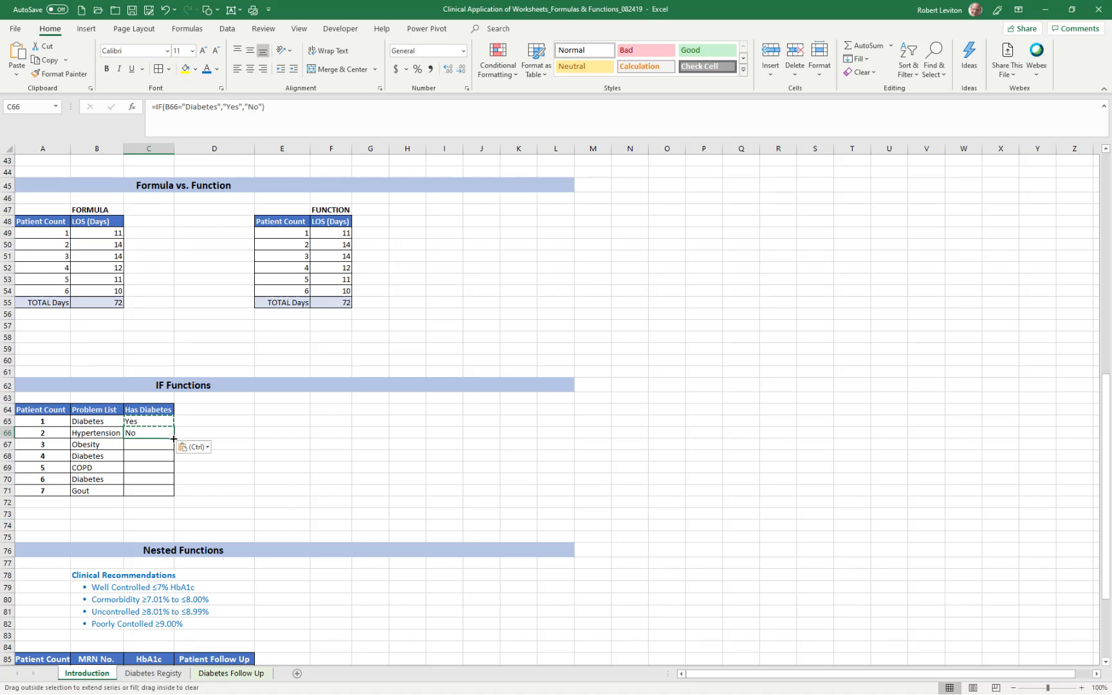
drag(170, 464, 171, 491)
click(443, 468)
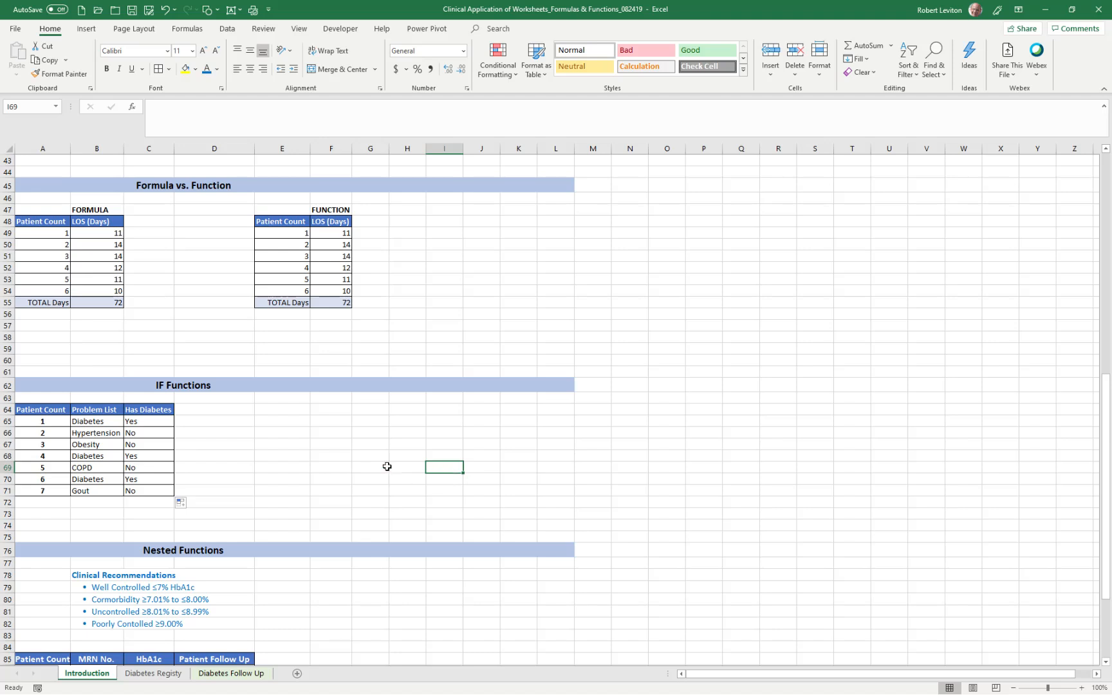
Step: Examine the single-condition IF formulas in the Patient Follow Up cells D86:D89 of the Nested Functions table
scroll(387, 466, down, 5)
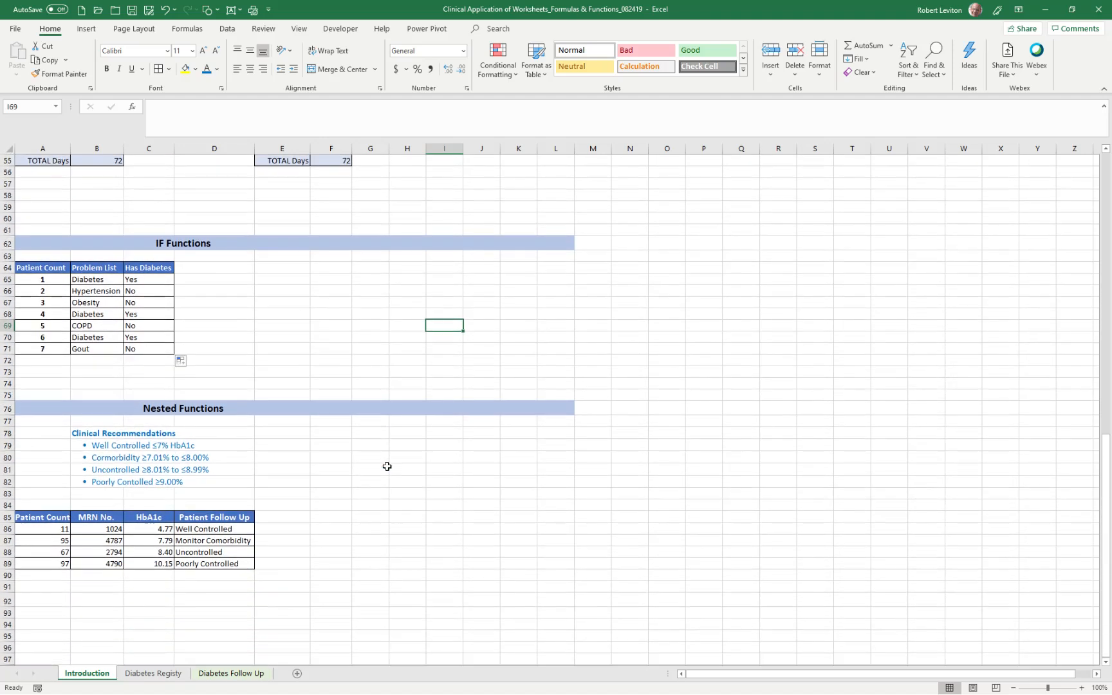
scroll(387, 466, down, 4)
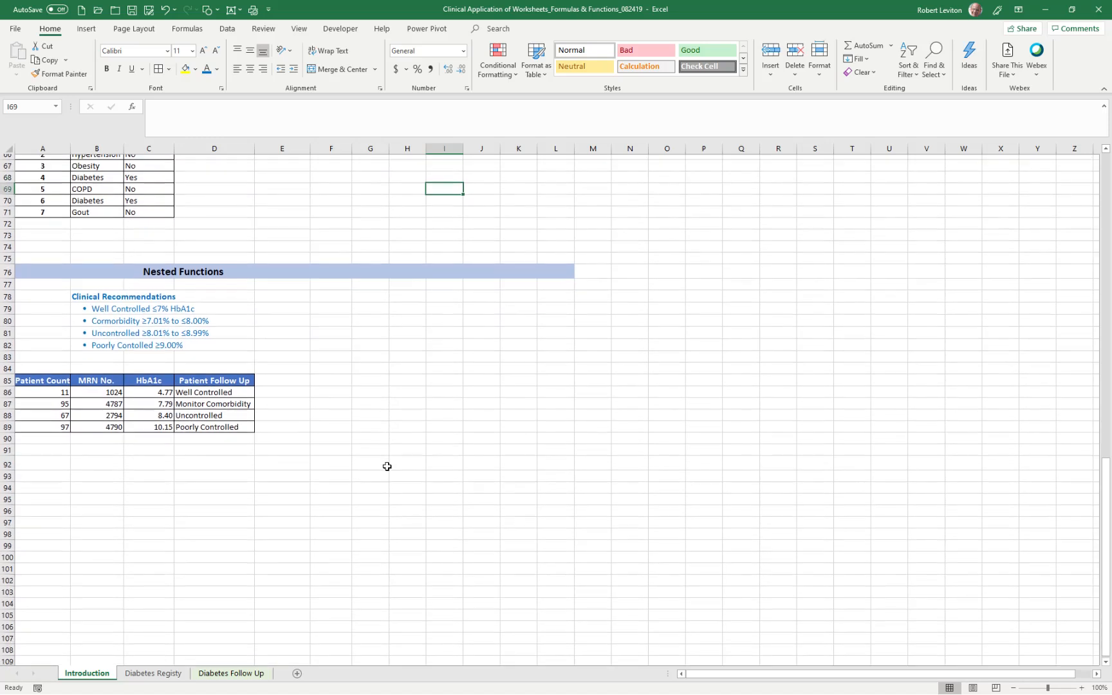
scroll(387, 466, down, 1)
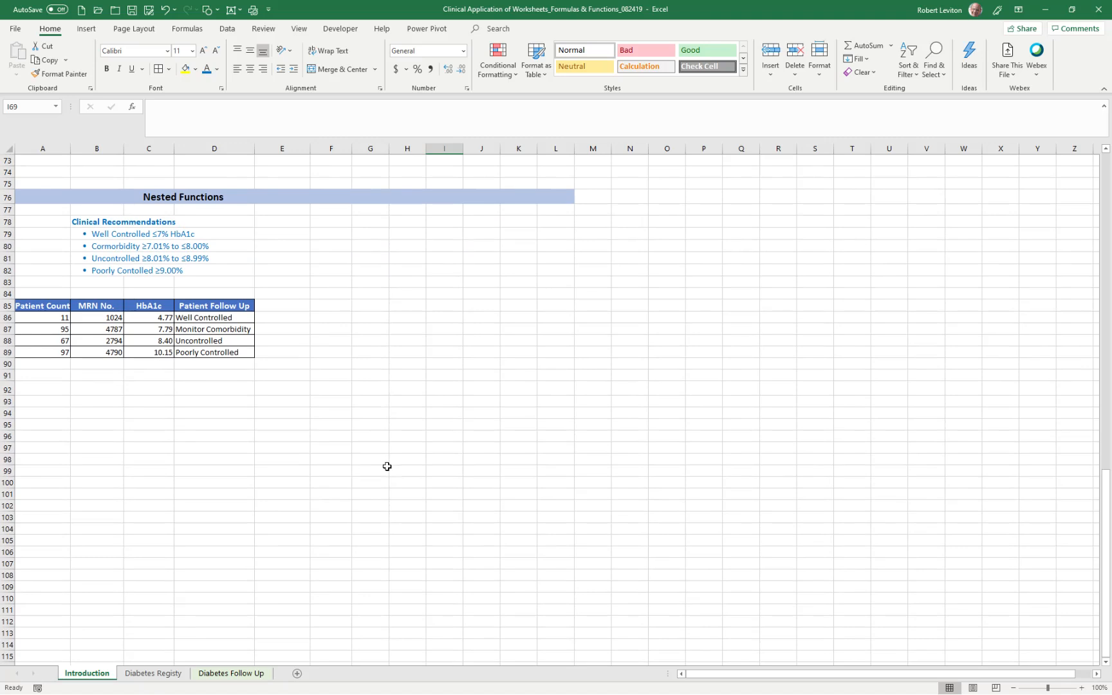
click(218, 316)
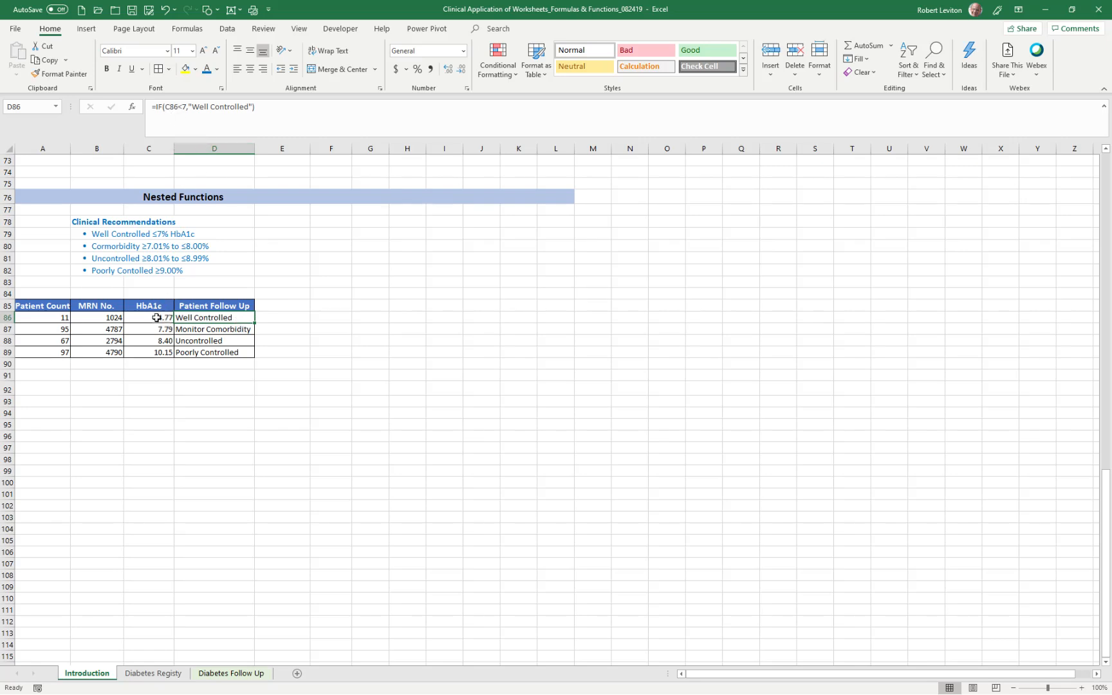
click(197, 327)
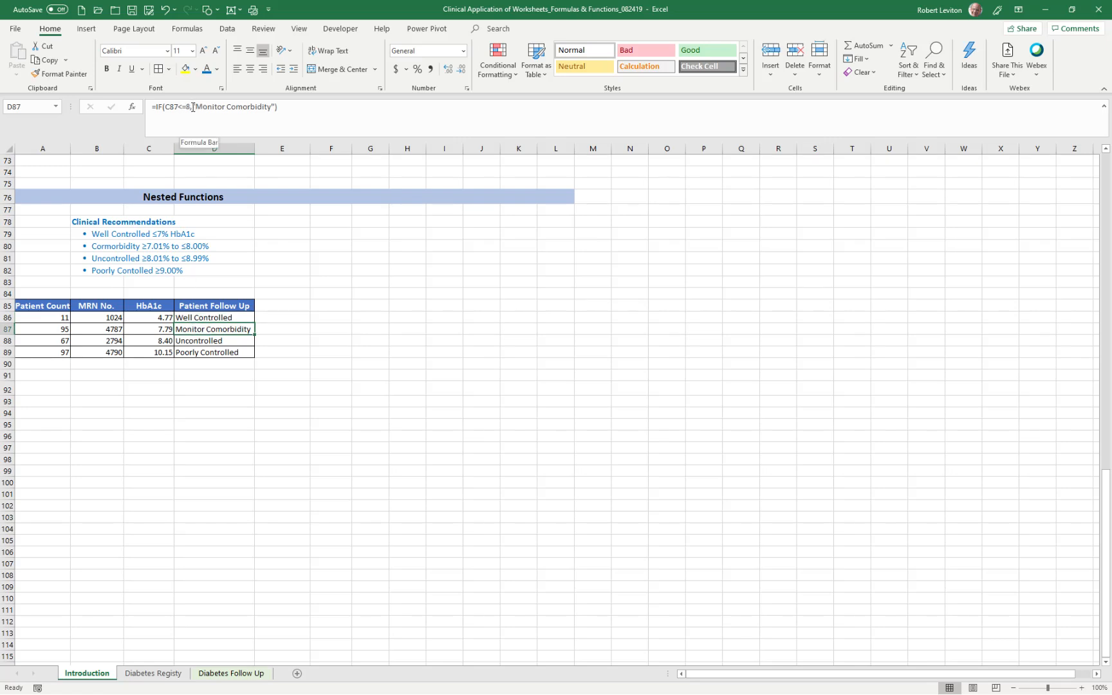
click(206, 341)
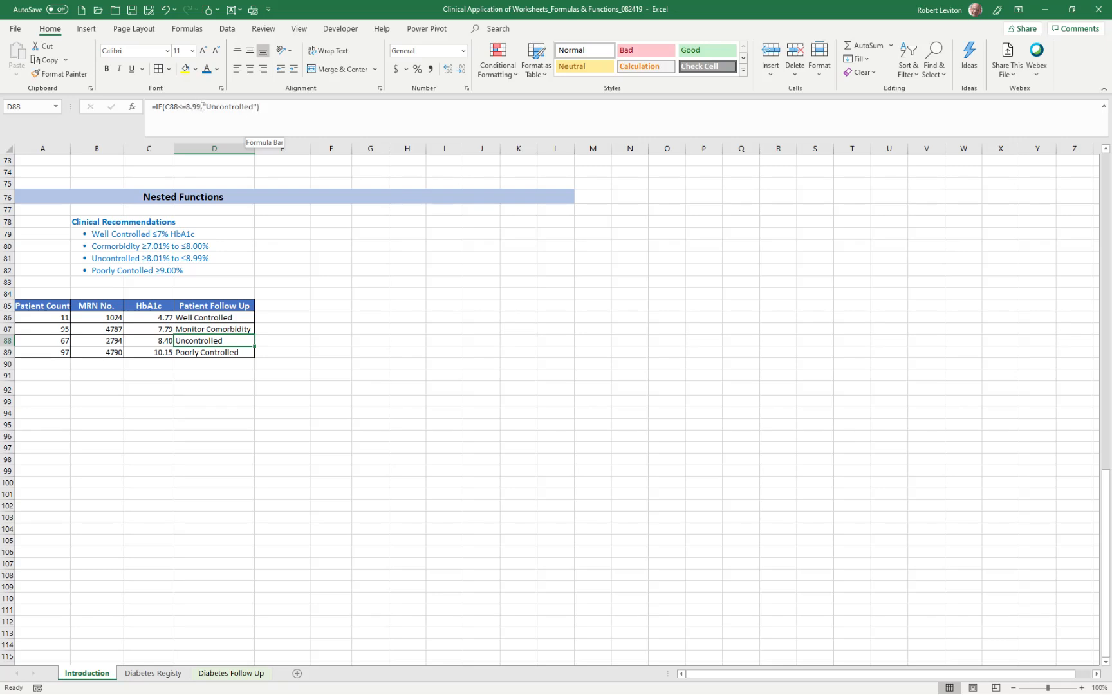
click(212, 351)
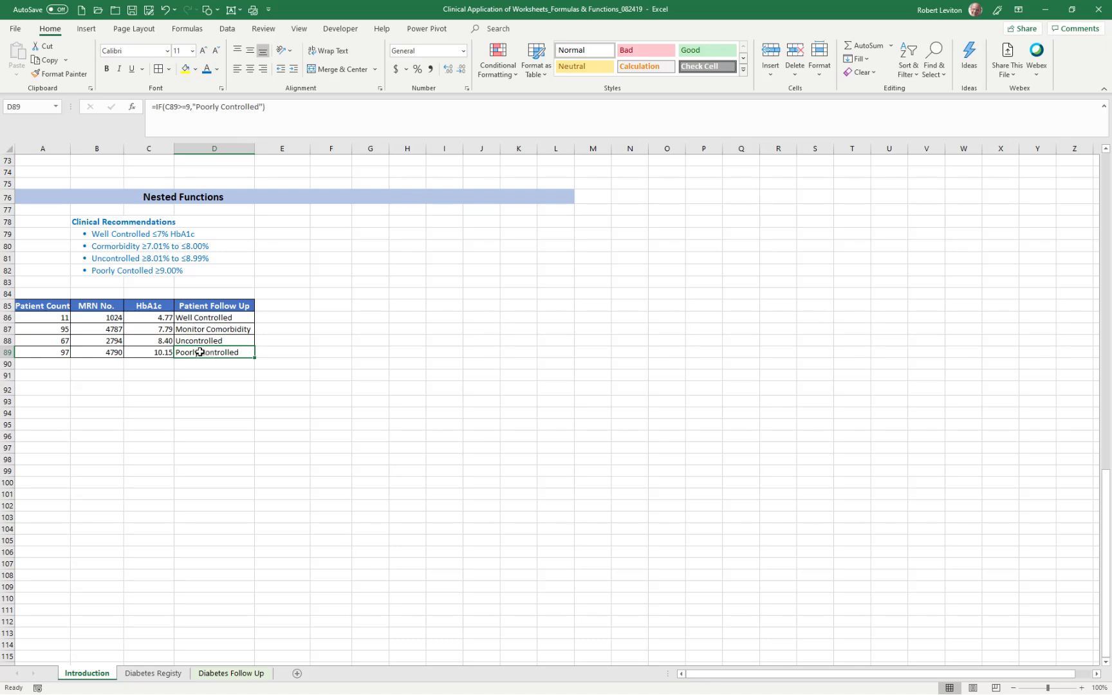
Step: Paste =IF(D2<=7,"Well Controlled",IF(D2<=8,"Monitor Comorbidity",IF(D2<=8.99,"Uncontrolled",IF(D2>=9,"Poorly Controlled")))) into E2 of the Diabetes Follow Up sheet
click(219, 676)
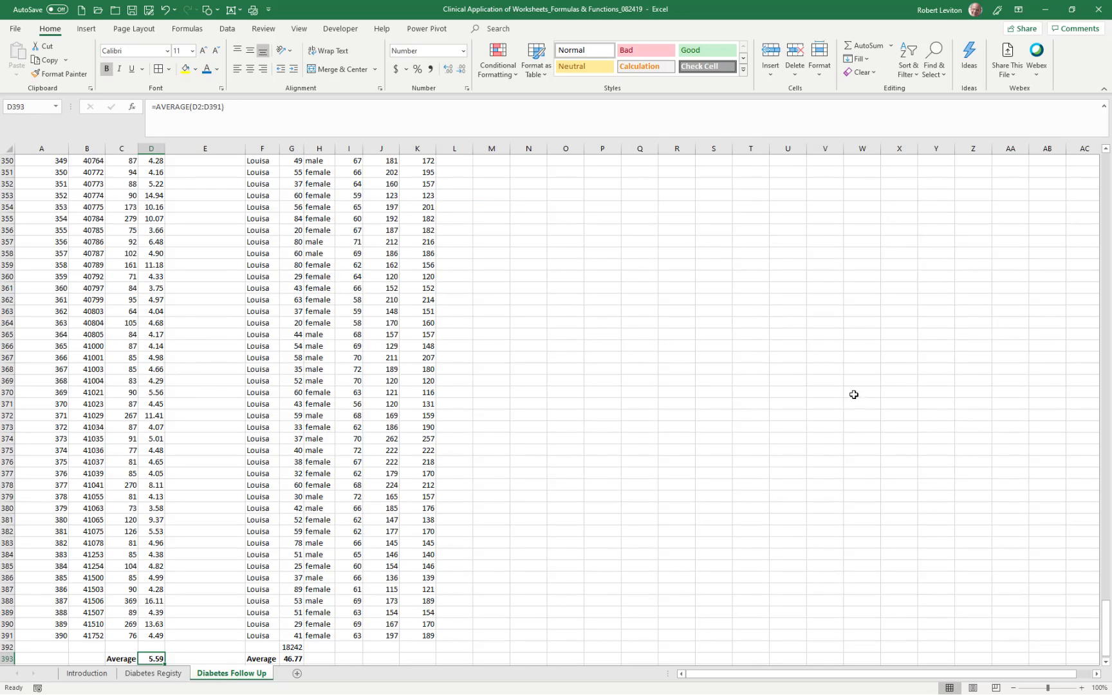
drag(1107, 618, 1107, 158)
click(211, 175)
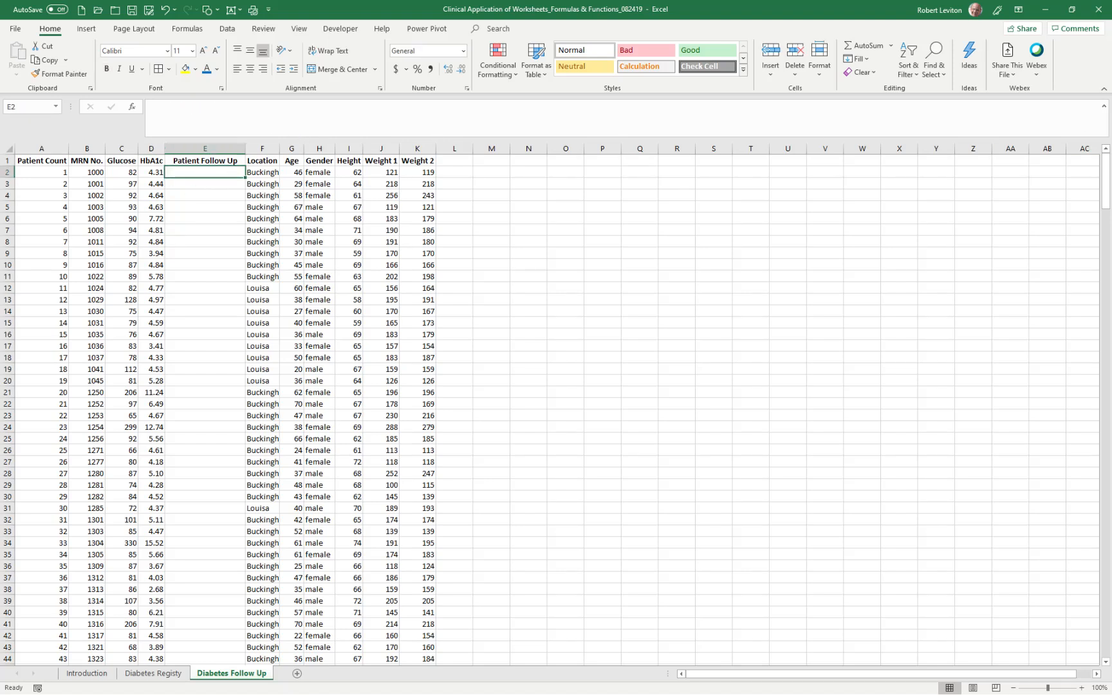
key(ctrl+v)
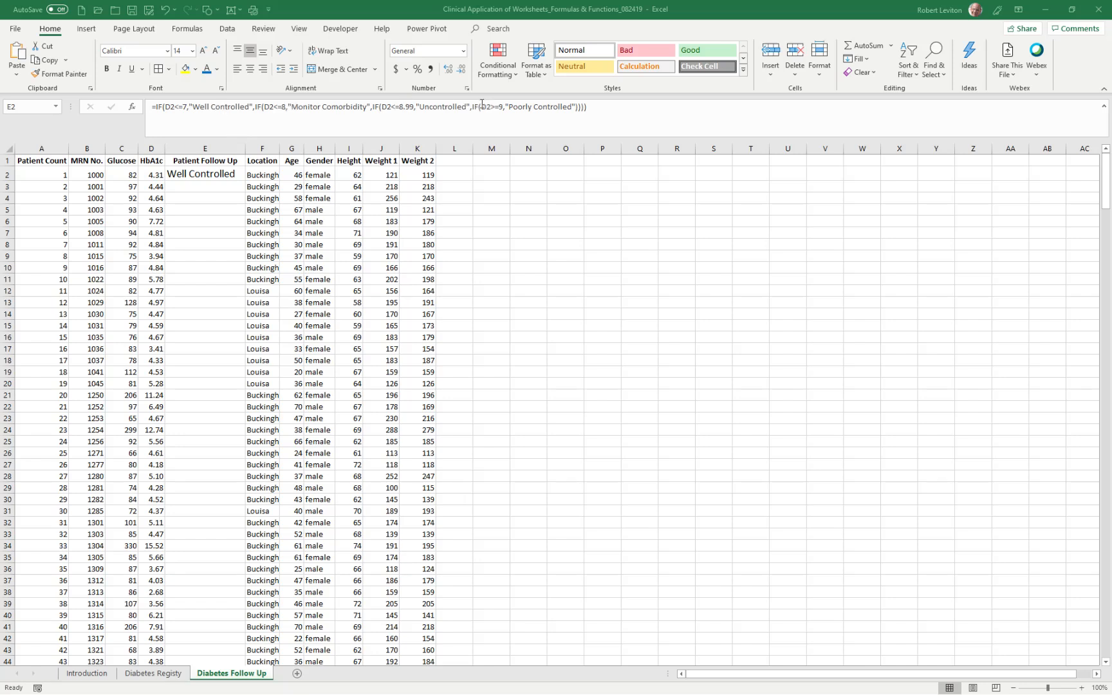
Step: Copy the nested IF formula from E2 into the Patient Follow Up cells E6 and E21
click(225, 174)
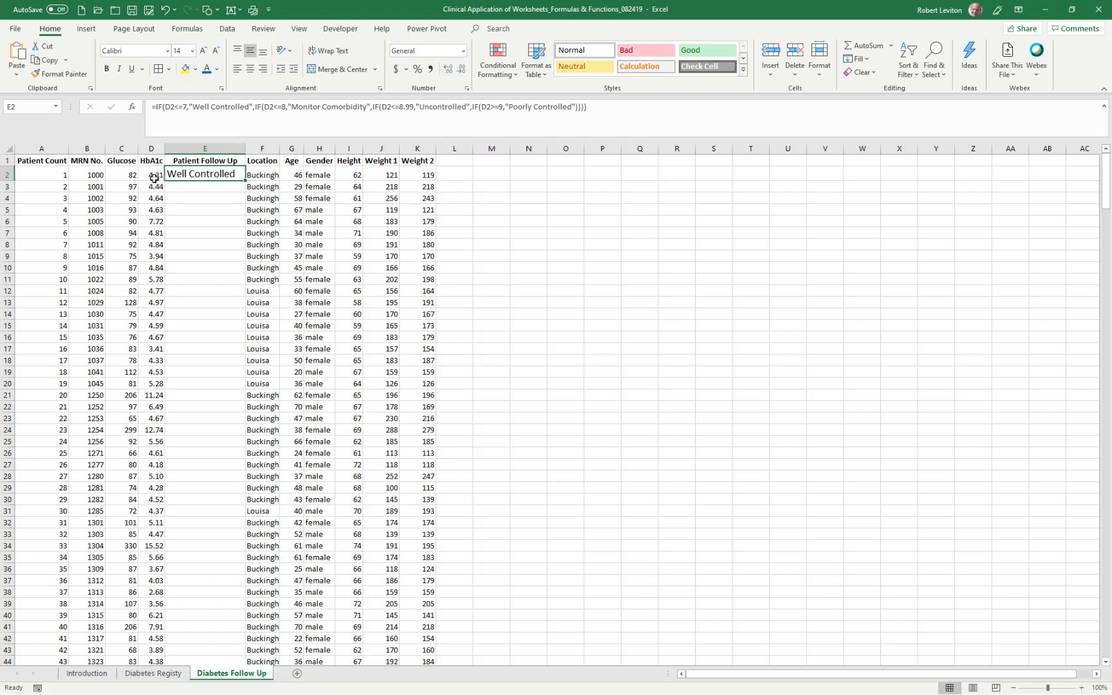
key(ctrl+c)
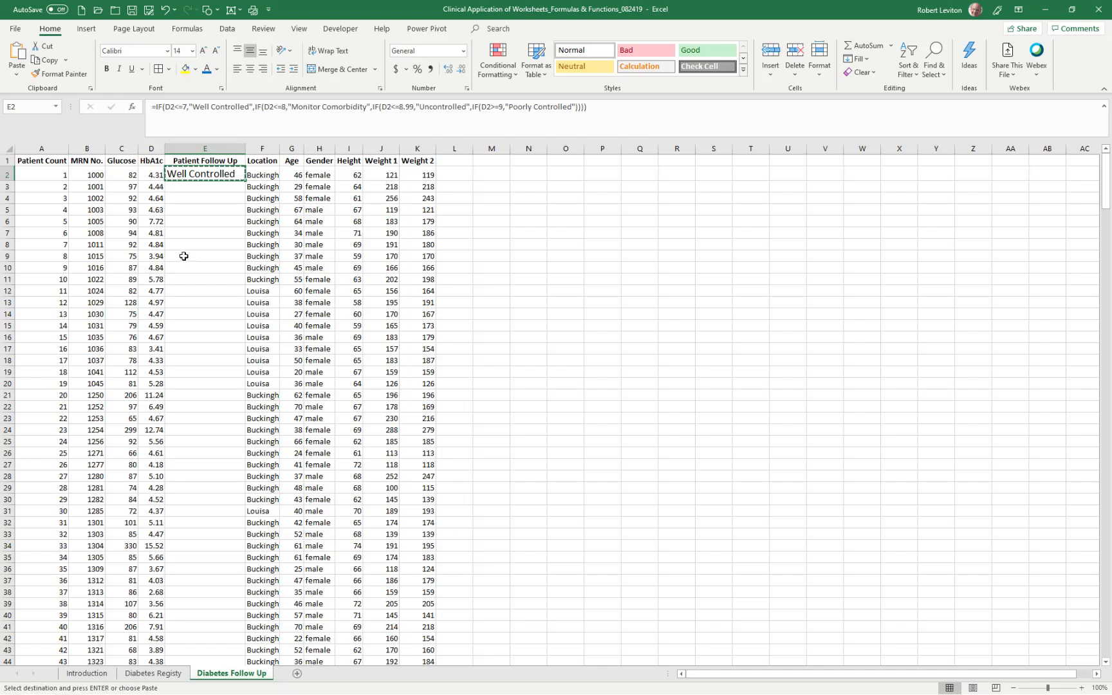
click(197, 219)
key(ctrl+v)
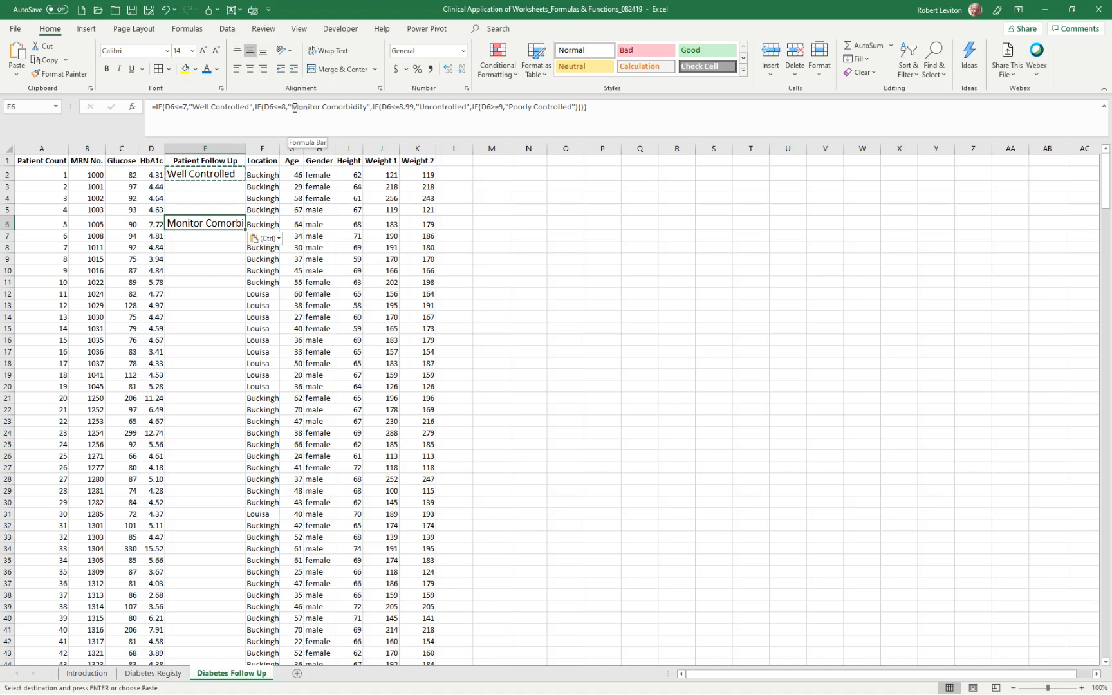
click(192, 398)
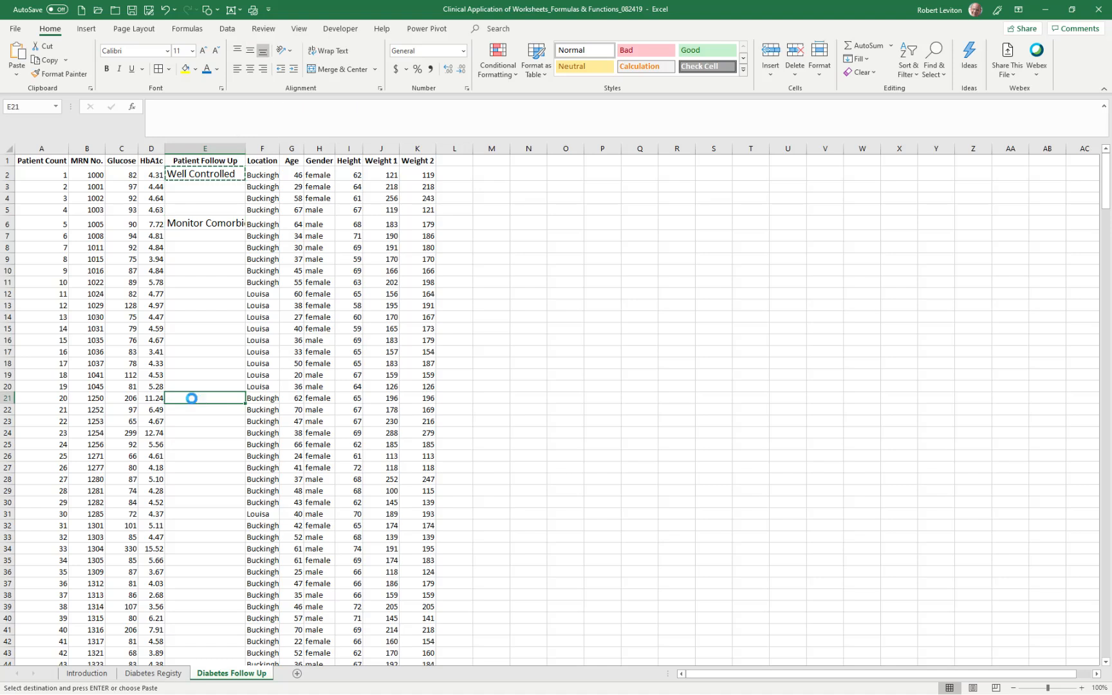
key(ctrl+v)
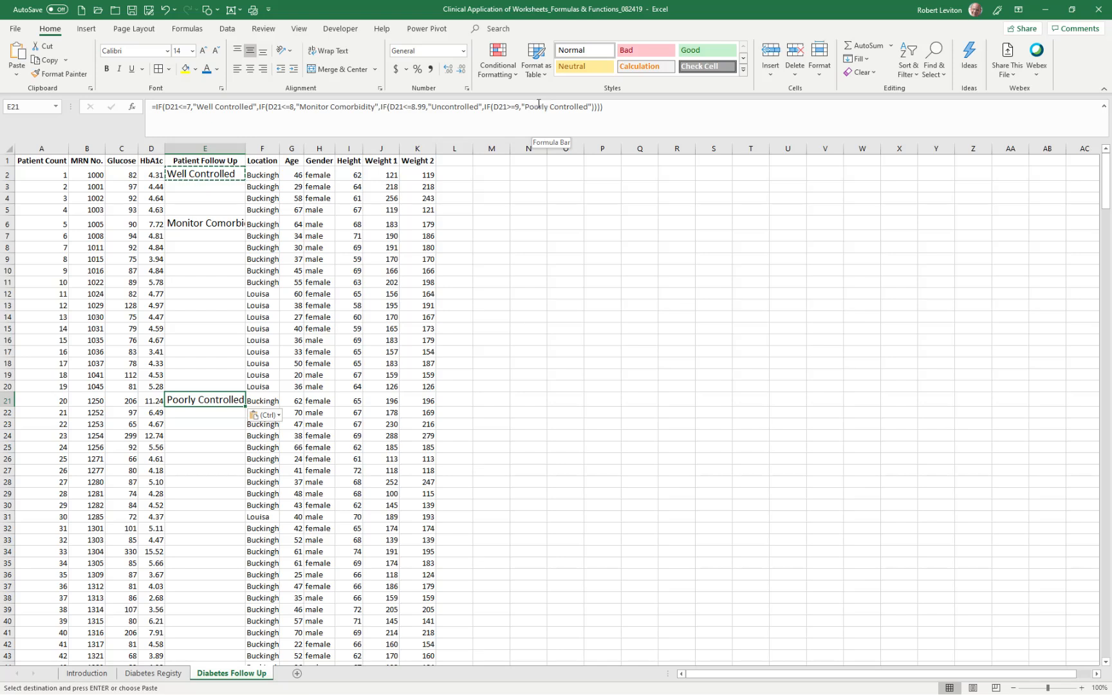
Step: Fill the nested IF formula from E2 down the Patient Follow Up column through E391 and review the classifications
click(209, 171)
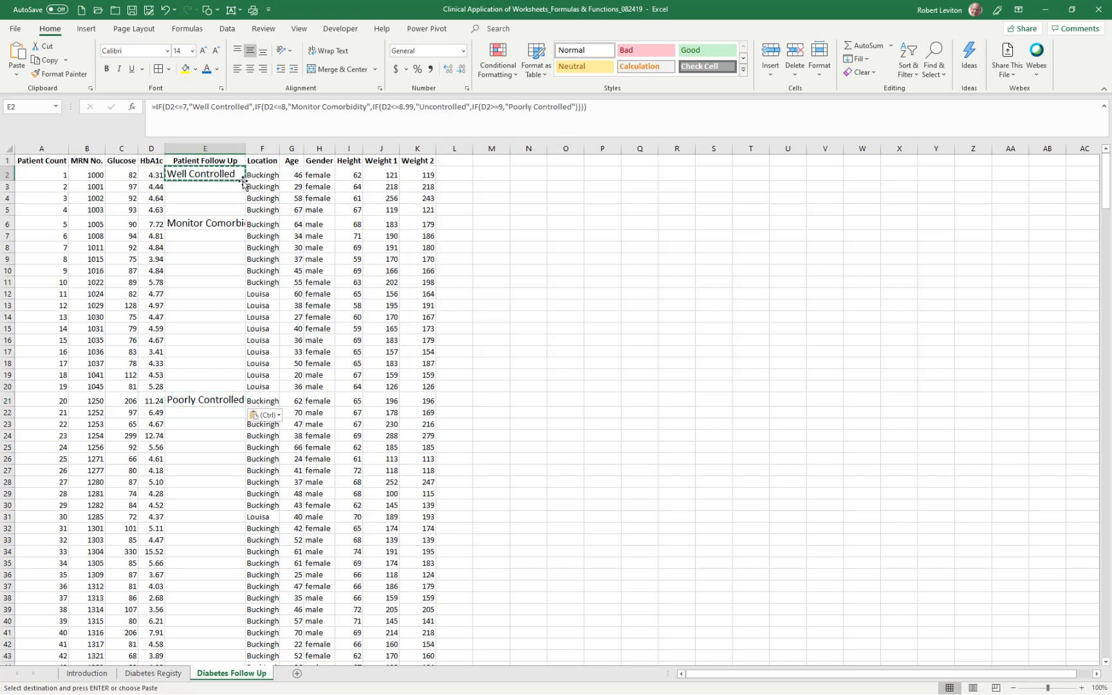
drag(246, 181, 216, 633)
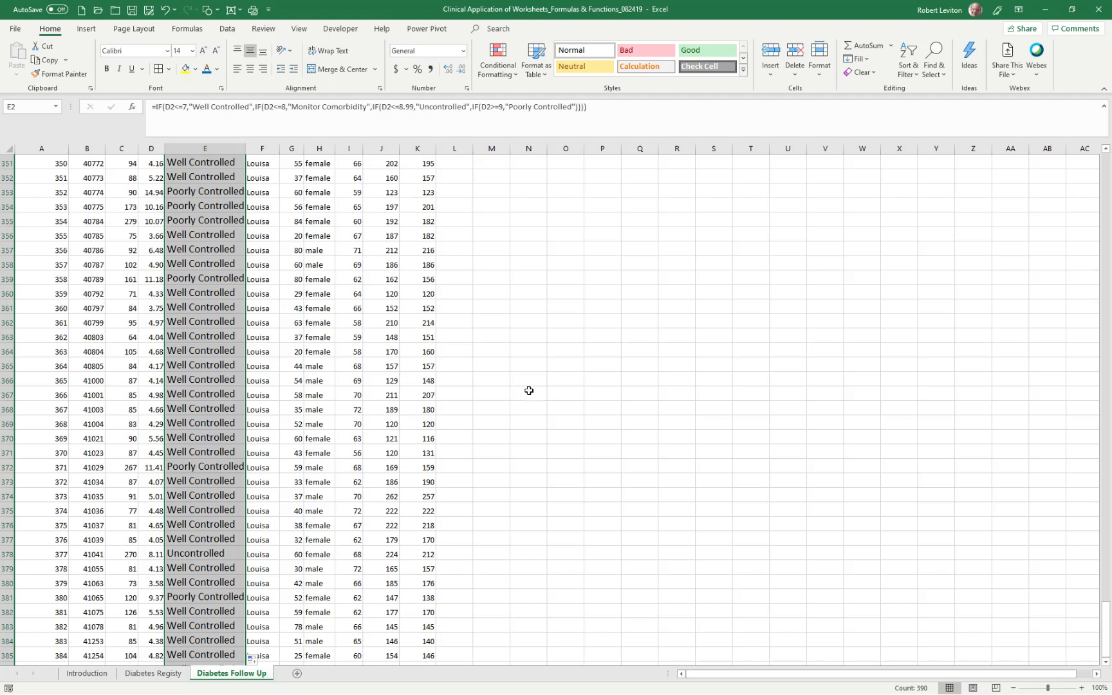
click(569, 421)
scroll(483, 364, up, 20)
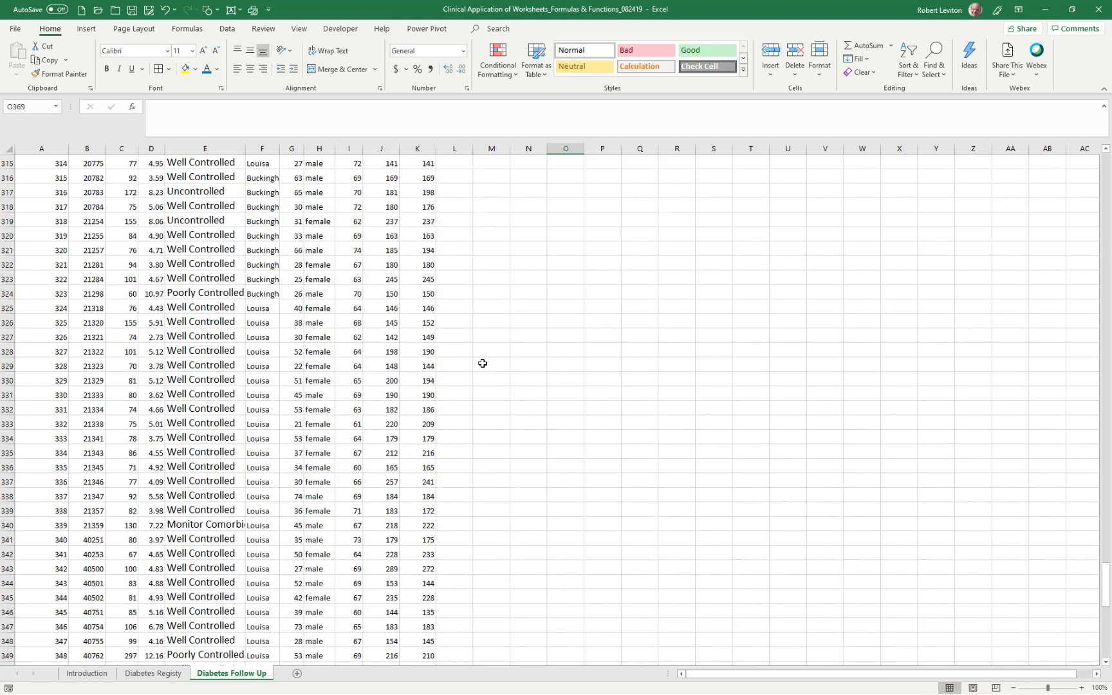
scroll(483, 363, up, 20)
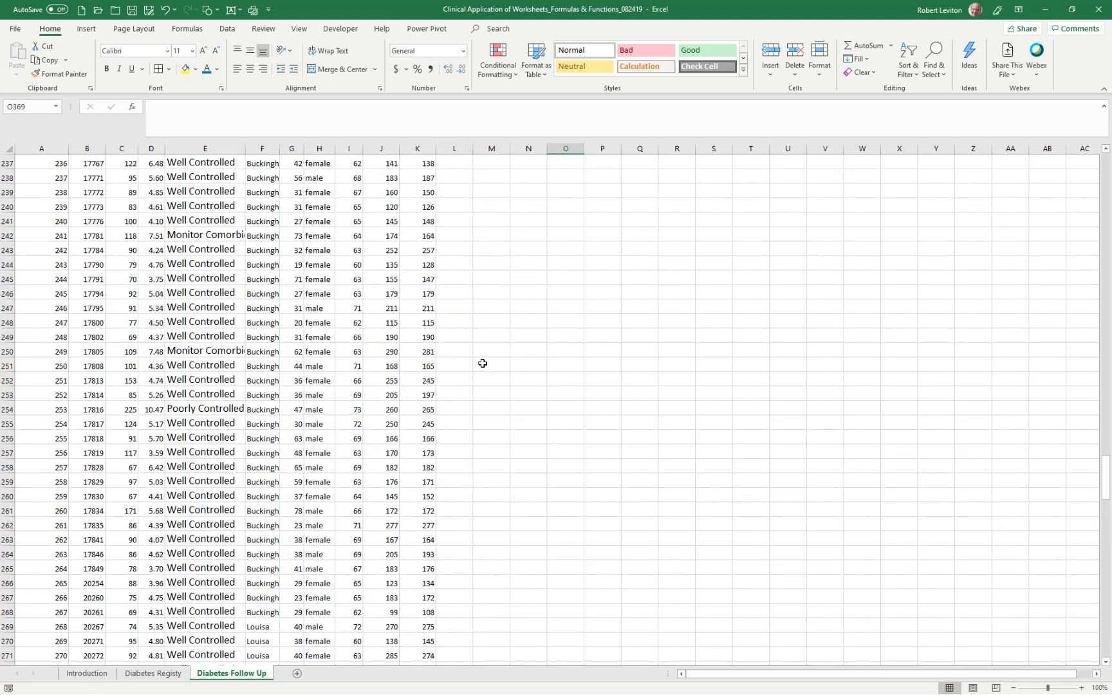
scroll(482, 364, up, 20)
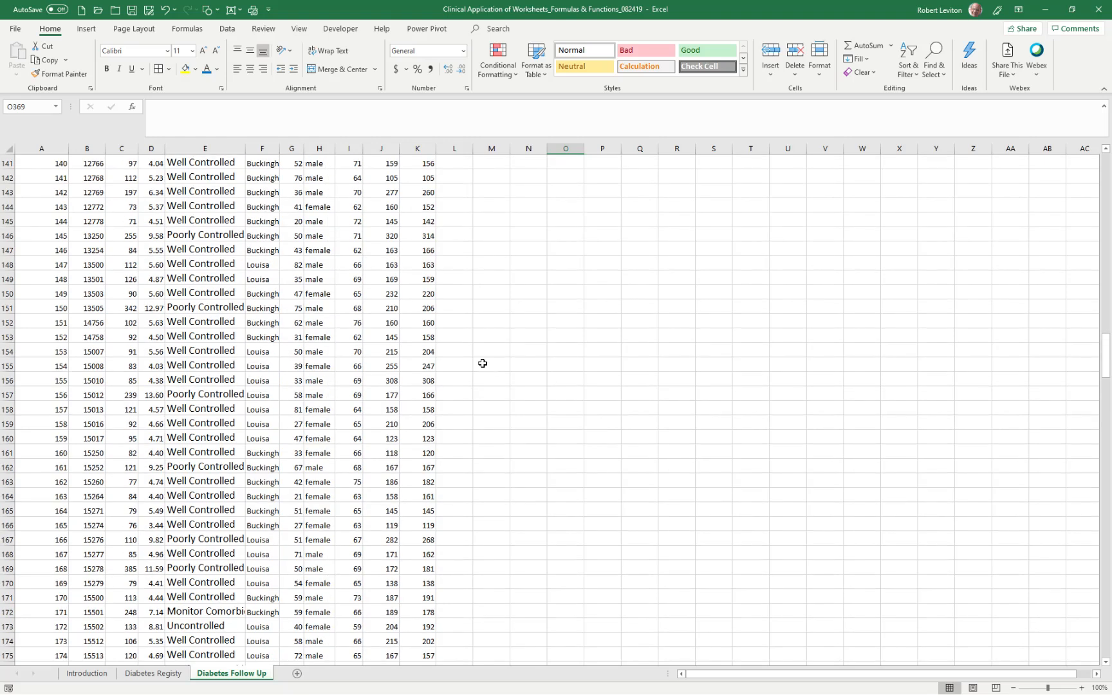
scroll(483, 364, up, 20)
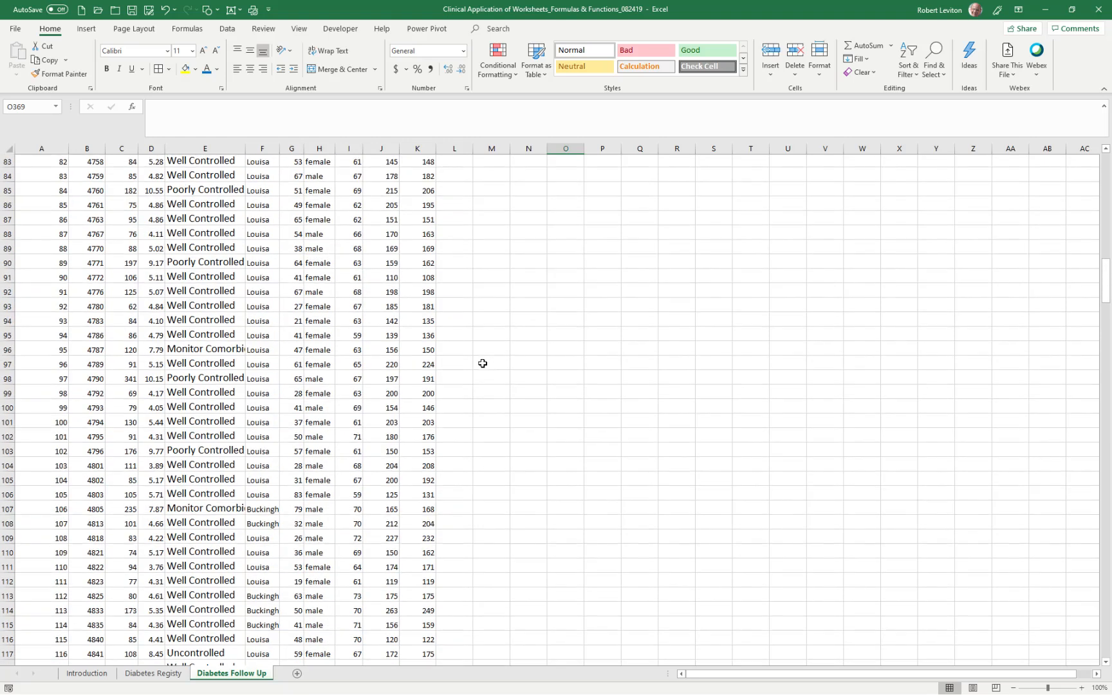
scroll(483, 364, up, 12)
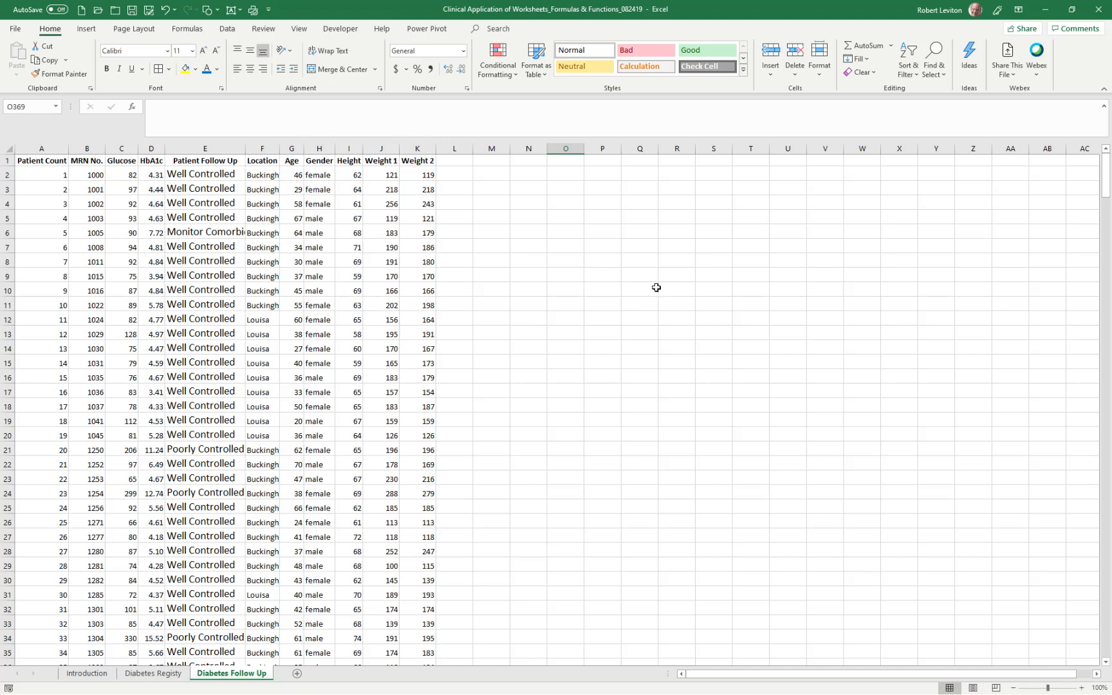
Step: Return to the chapter outline and reference links at the beginning of the Introduction sheet
click(105, 676)
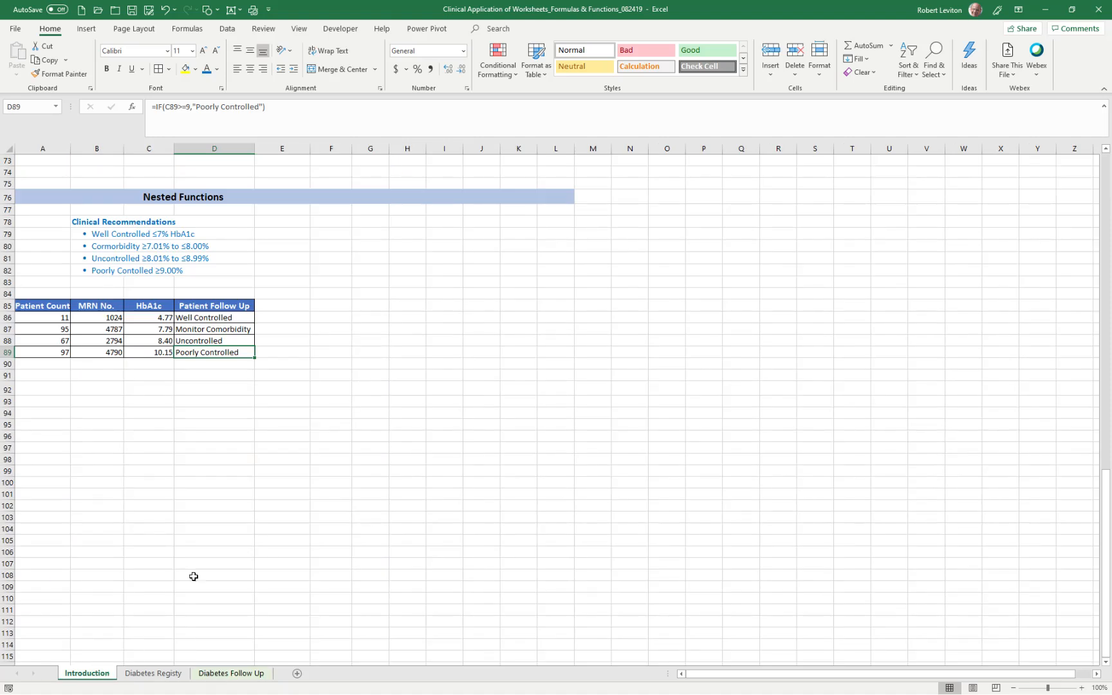
drag(1105, 559, 1105, 243)
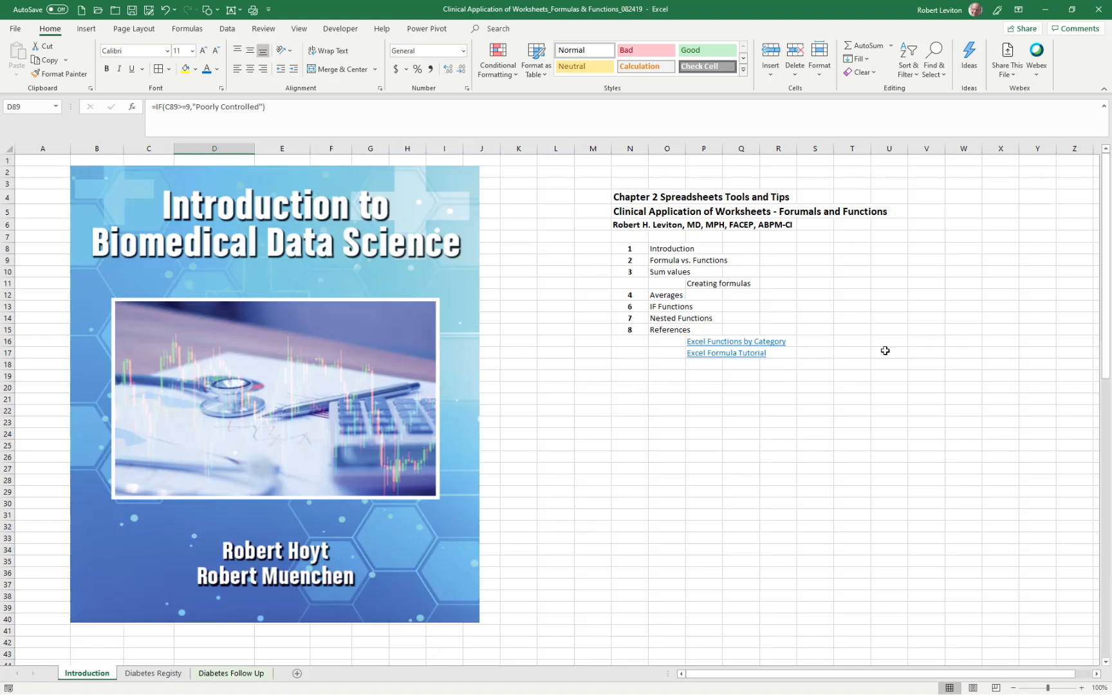